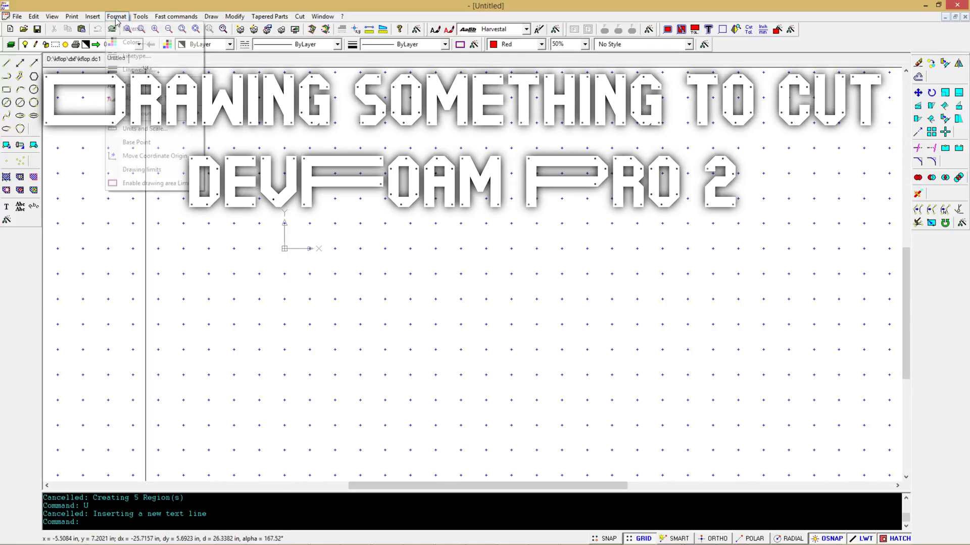
Look over the Harvestal text style settings and close the text styles manager unchanged.
{"action": "left_click", "coordinate": [136, 86]}
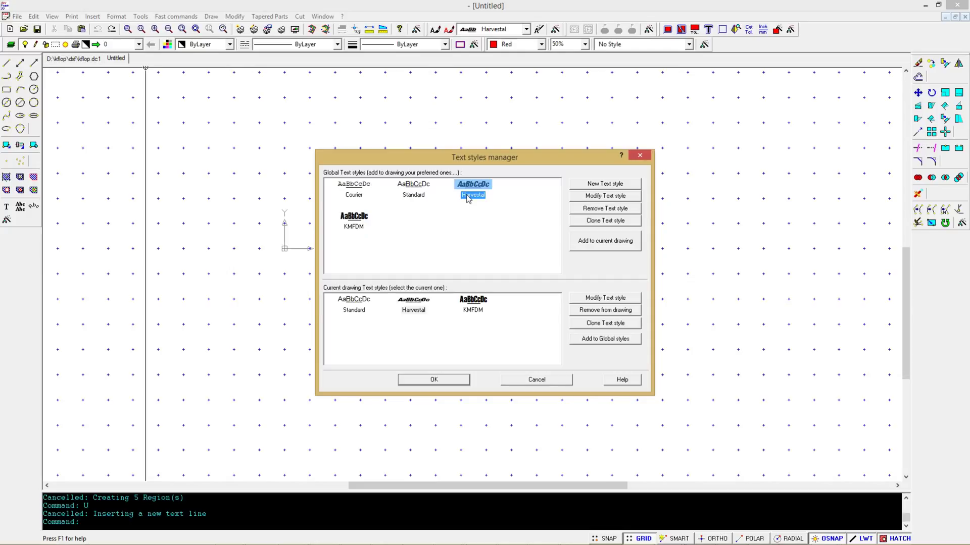
{"action": "left_click", "coordinate": [608, 200]}
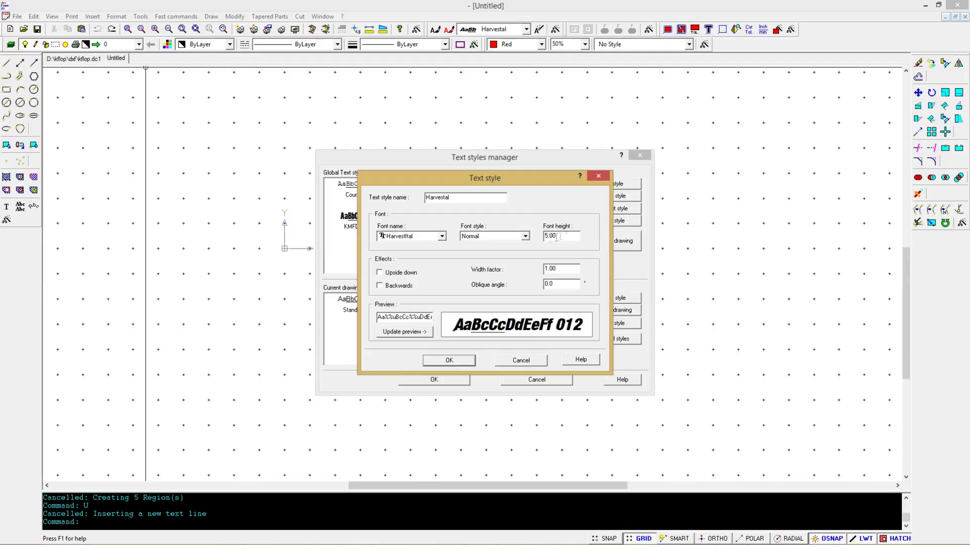
{"action": "left_click", "coordinate": [520, 361]}
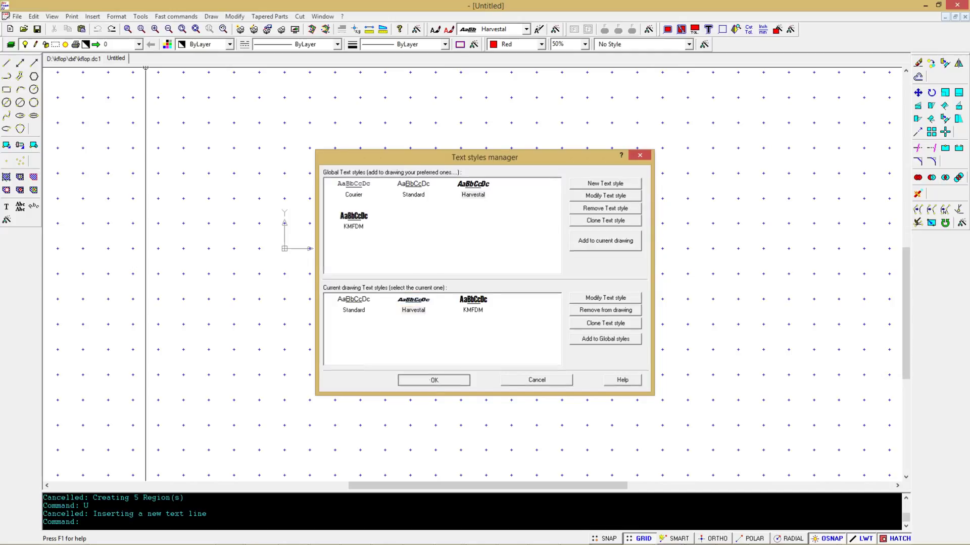
{"action": "left_click", "coordinate": [433, 380]}
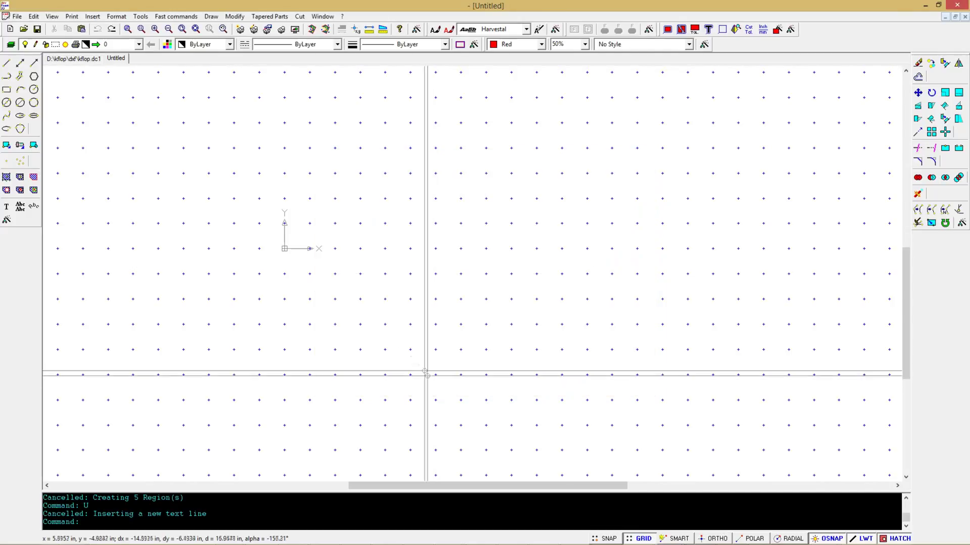
Place the text KFLOP at default rotation and create it as filled Smart Regions.
{"action": "left_click", "coordinate": [7, 207]}
{"action": "left_click", "coordinate": [286, 249]}
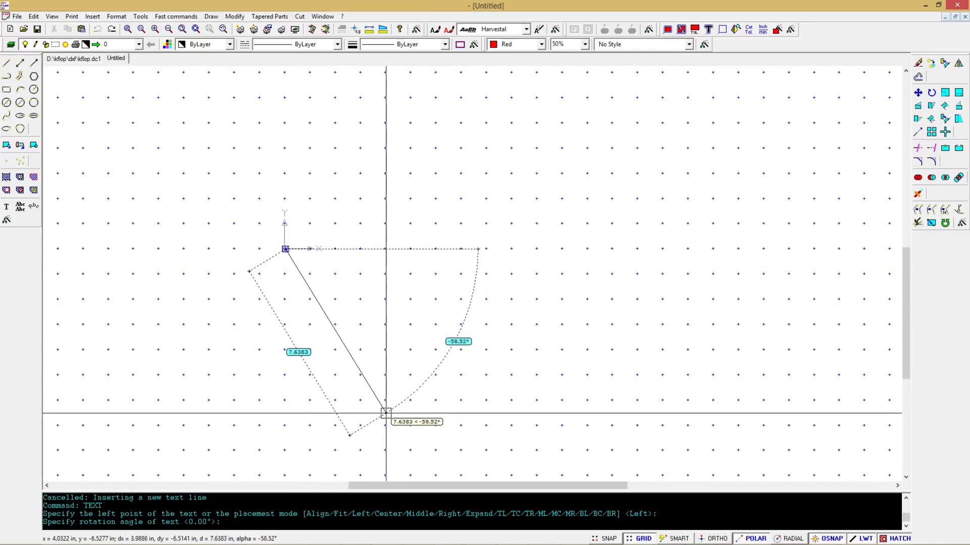
{"action": "left_click", "coordinate": [387, 477]}
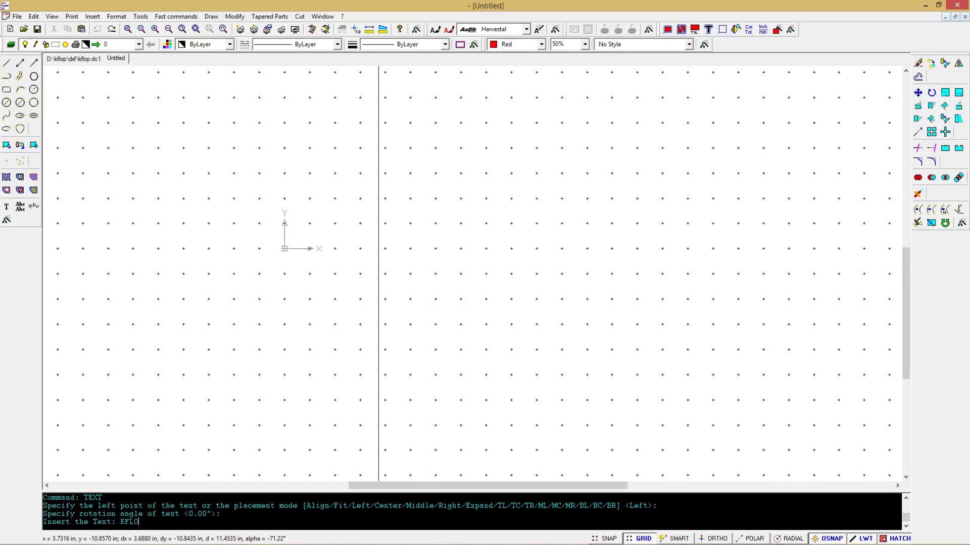
{"action": "key", "text": "Return"}
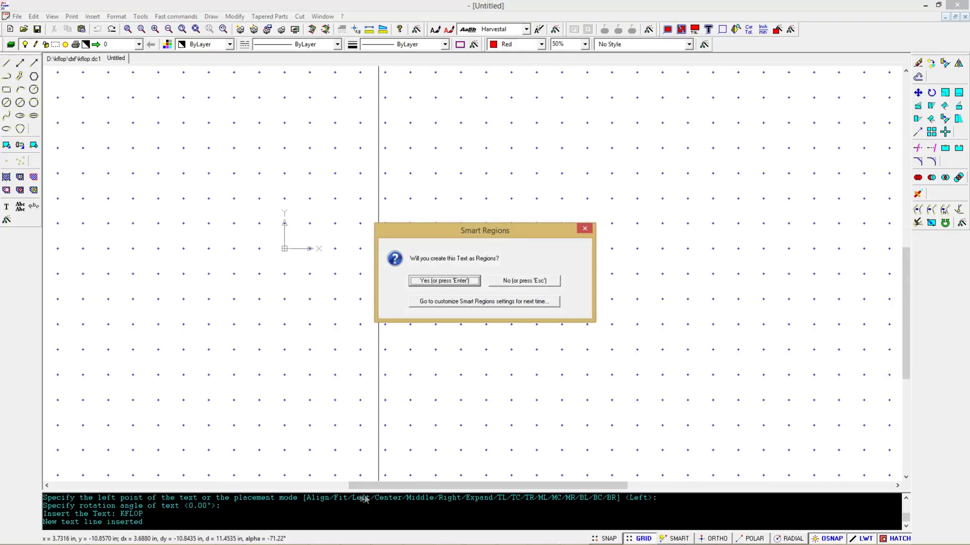
{"action": "left_click", "coordinate": [443, 281]}
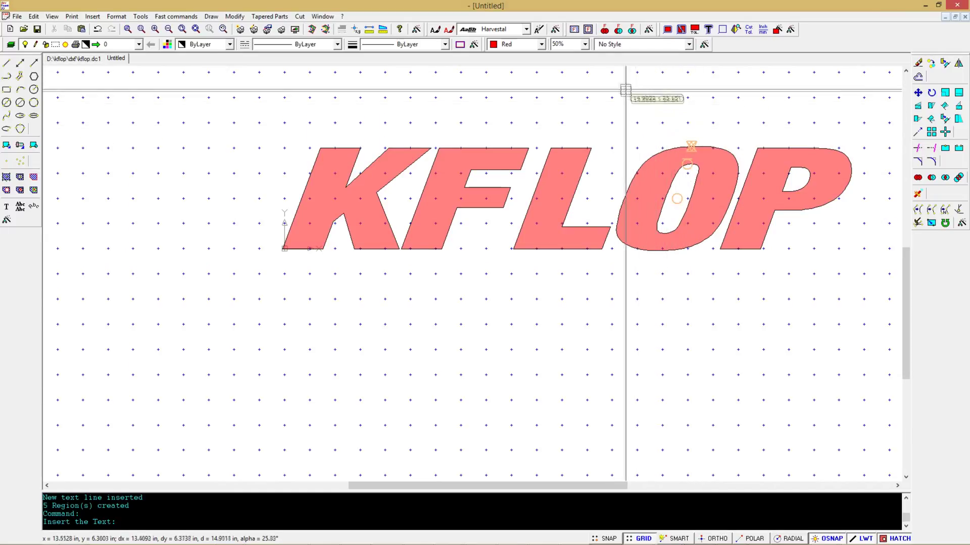
Select all five KFLOP regions and bring up the Simple Foam cutting setup.
{"action": "left_click", "coordinate": [34, 17]}
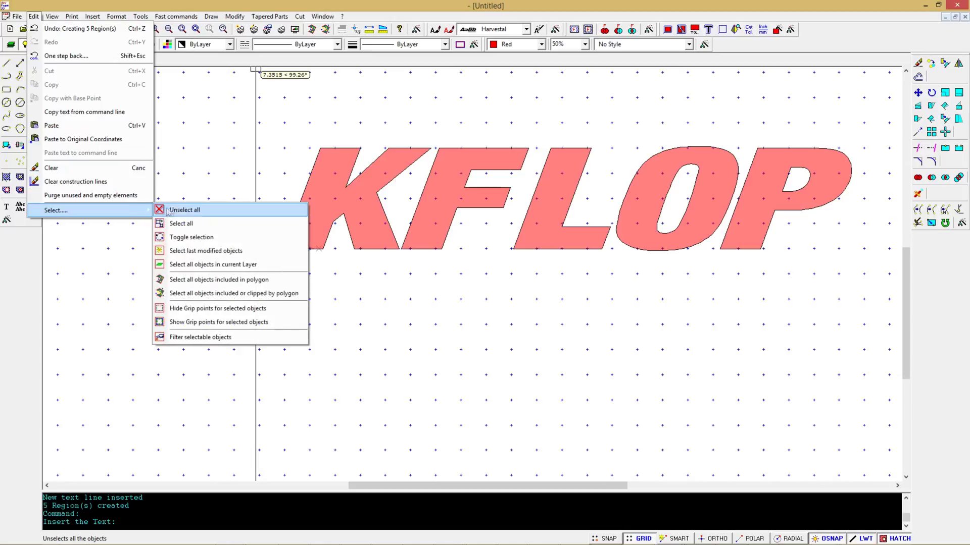
{"action": "left_click", "coordinate": [192, 225]}
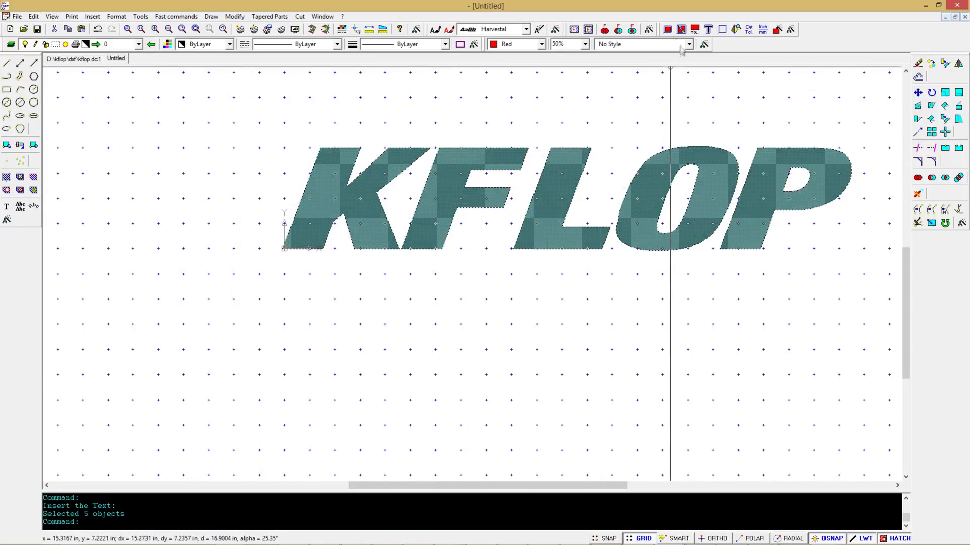
{"action": "left_click", "coordinate": [667, 30]}
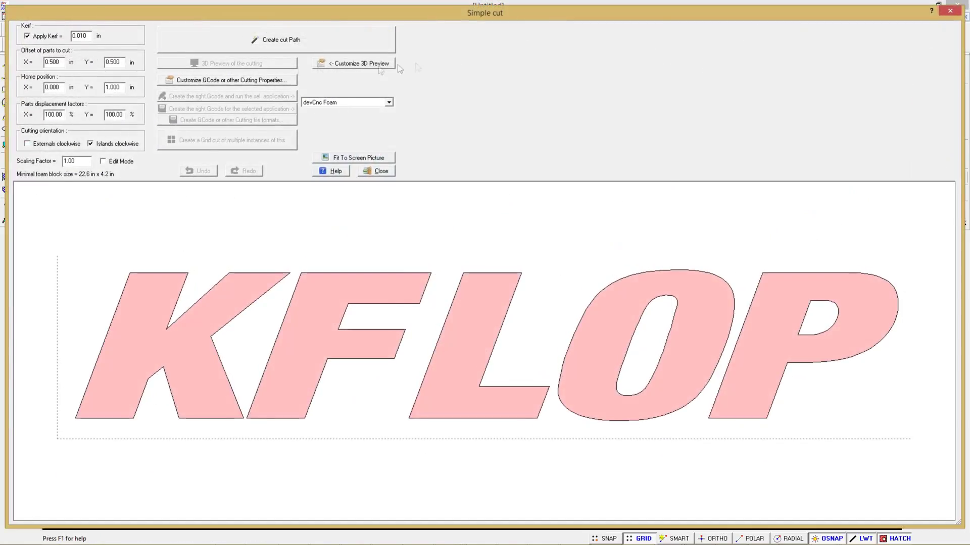
Create the cut path around KFLOP, close the Simple cut window, deselect, then pick the O.
{"action": "left_click", "coordinate": [263, 42]}
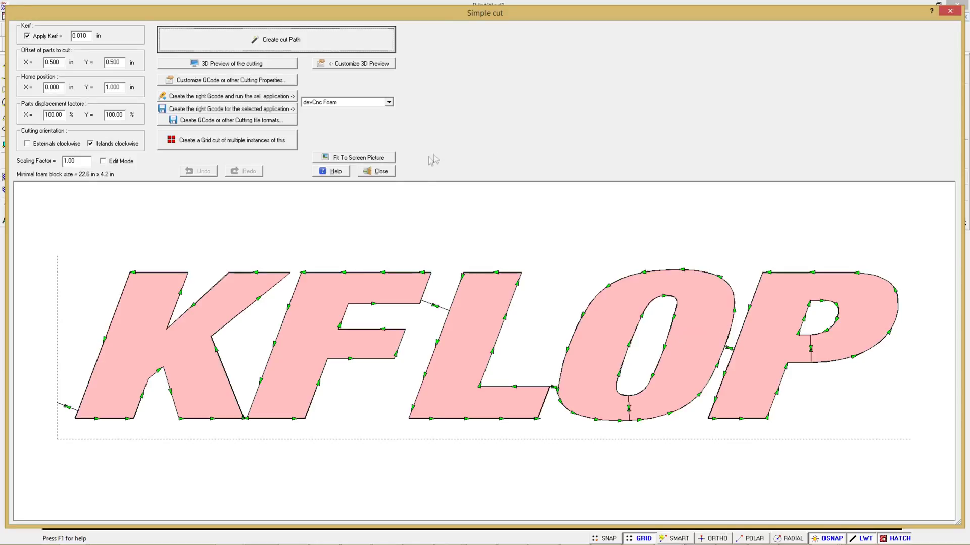
{"action": "left_click", "coordinate": [382, 173]}
{"action": "key", "text": "Escape"}
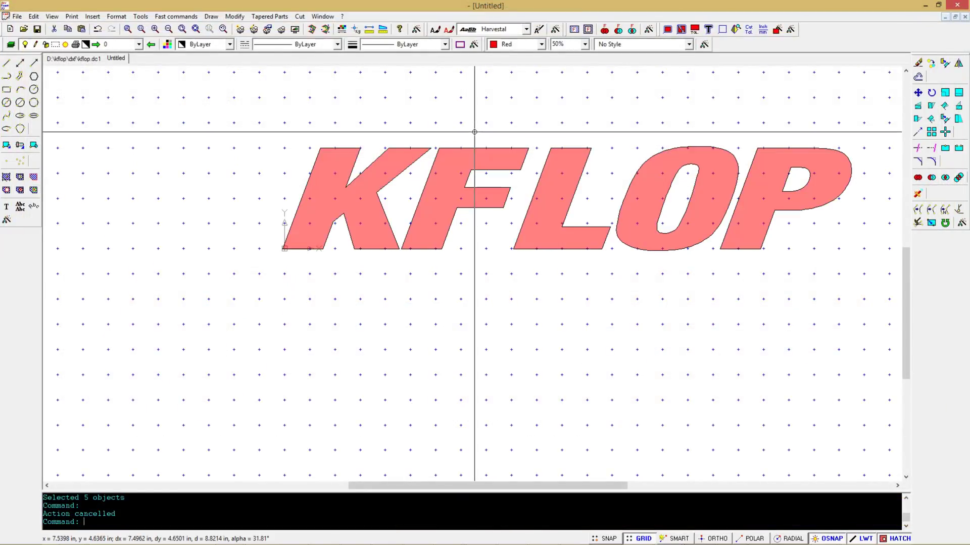
{"action": "left_click", "coordinate": [670, 166]}
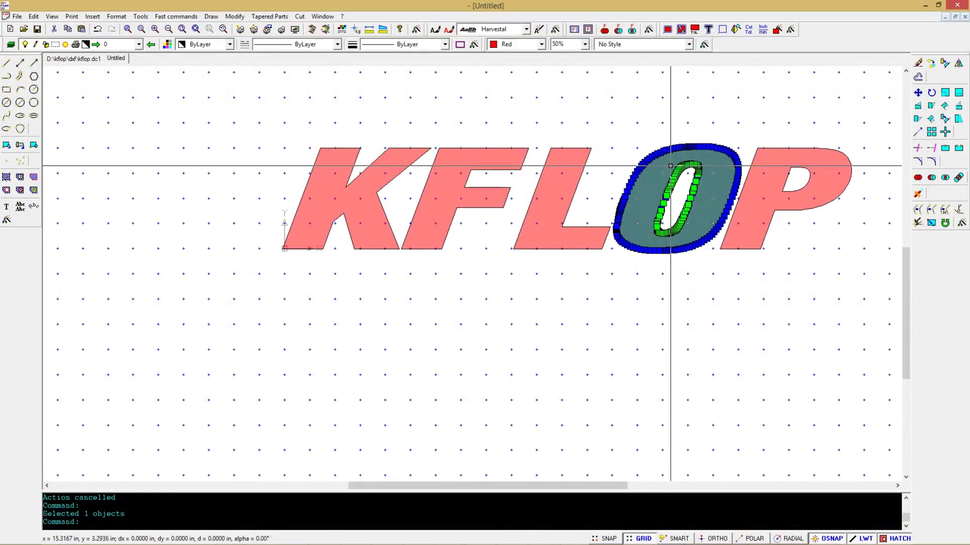
Explode the O and delete its inner contour.
{"action": "left_click", "coordinate": [234, 17]}
{"action": "left_click", "coordinate": [280, 404]}
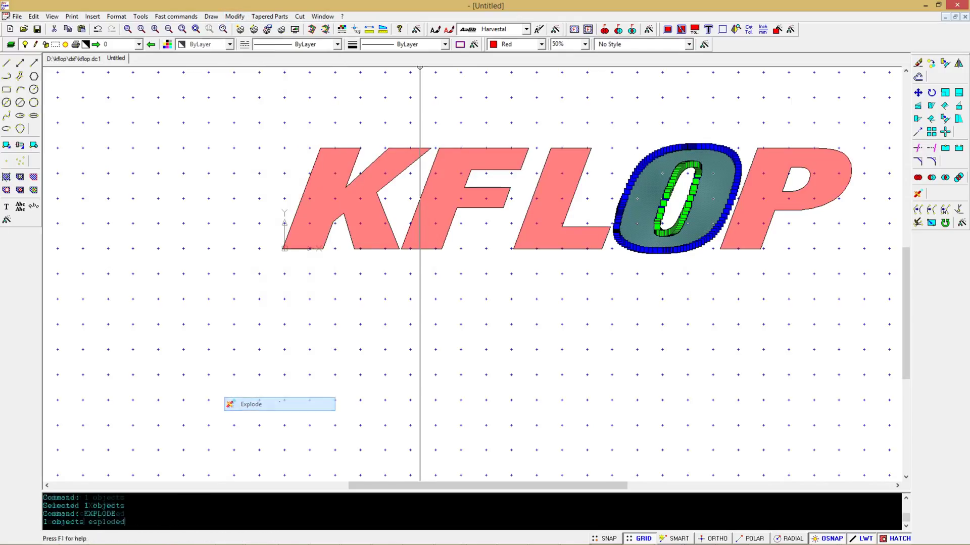
{"action": "left_click", "coordinate": [692, 193]}
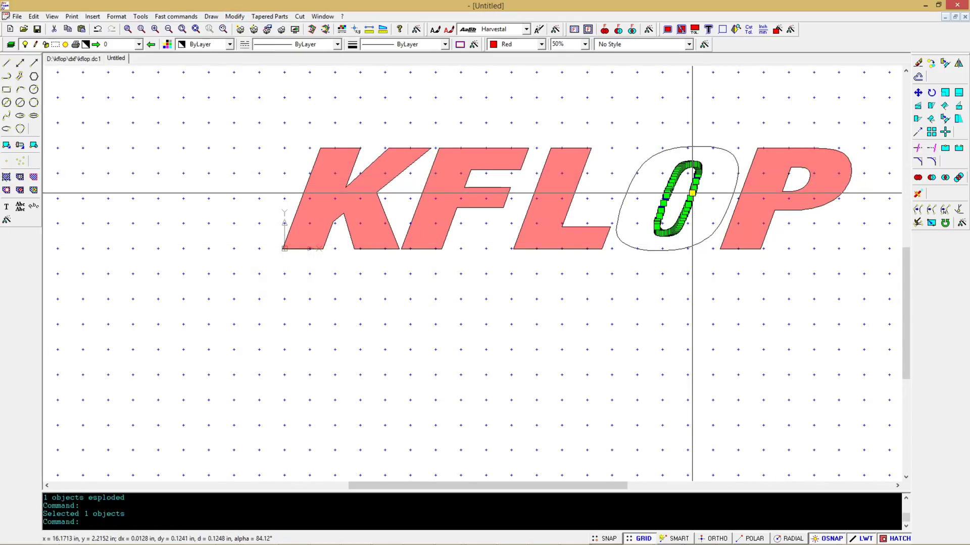
{"action": "key", "text": "Delete"}
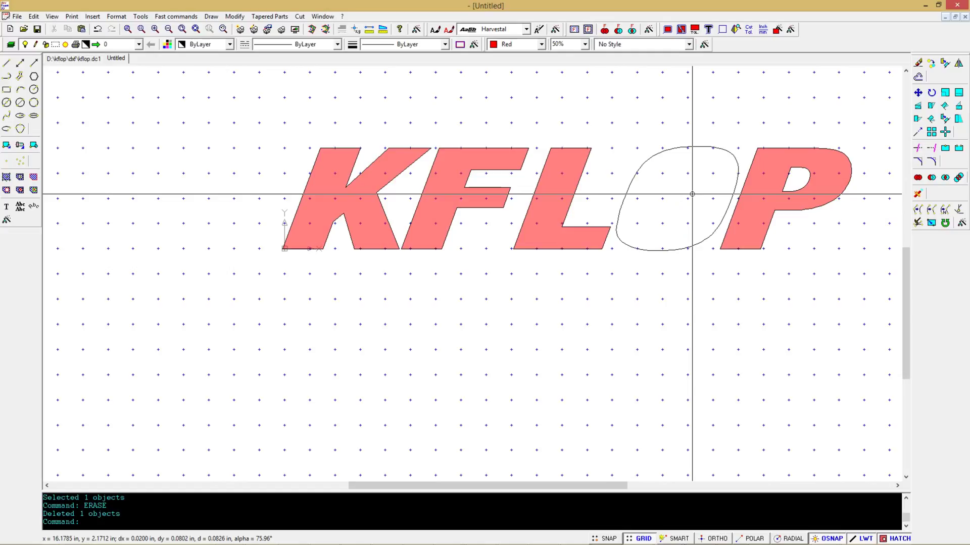
Explode the P and delete its inner contour.
{"action": "left_click", "coordinate": [761, 177]}
{"action": "left_click", "coordinate": [234, 16]}
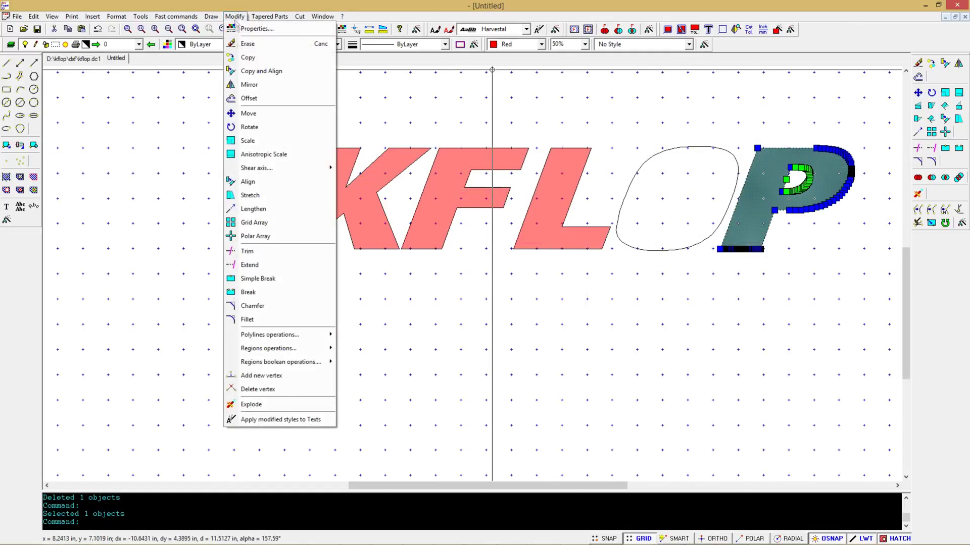
{"action": "left_click", "coordinate": [285, 410]}
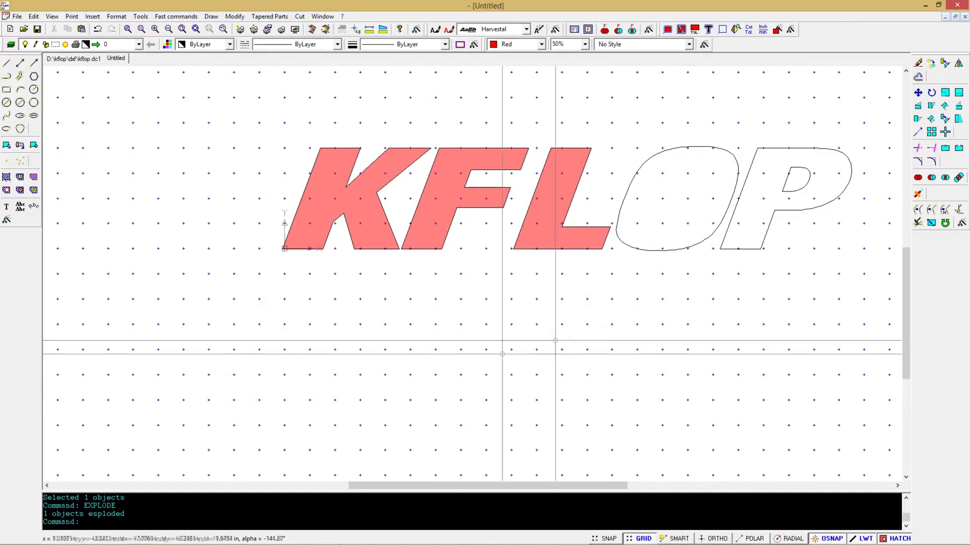
{"action": "left_click", "coordinate": [802, 189]}
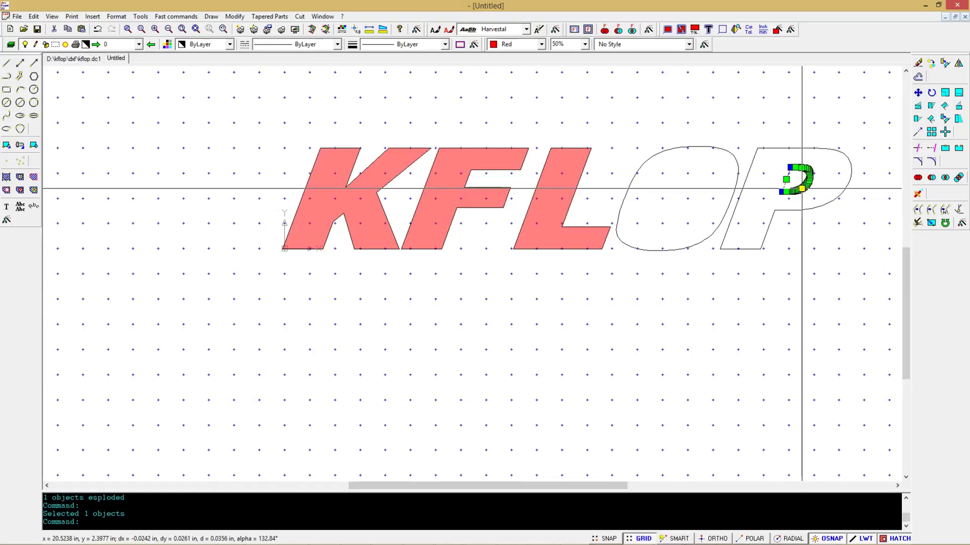
{"action": "key", "text": "Delete"}
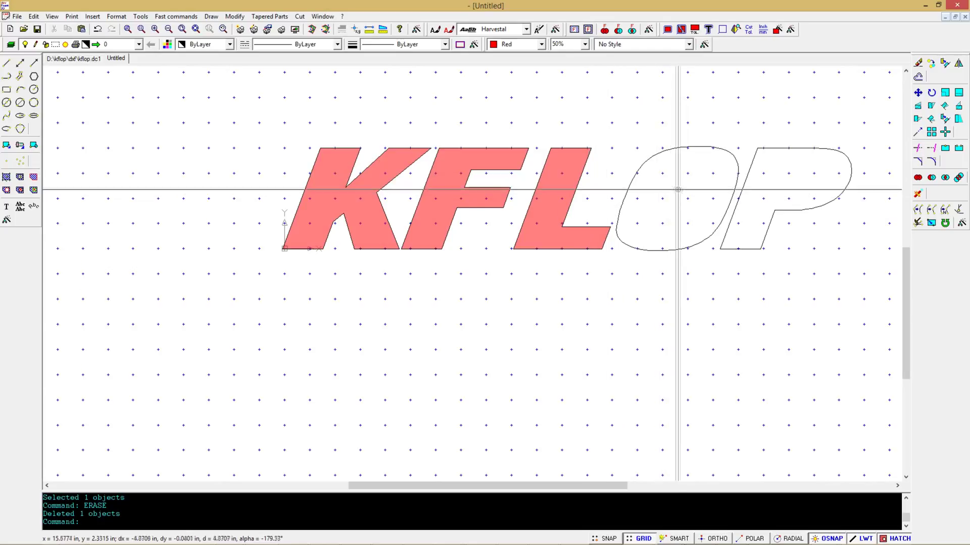
{"action": "left_click", "coordinate": [34, 178]}
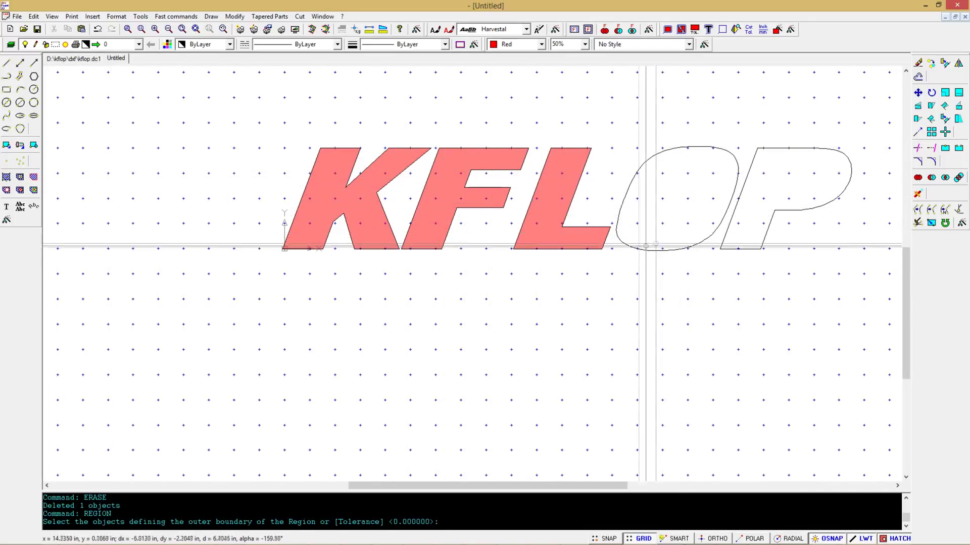
Turn the O outline into a region without islands.
{"action": "left_click", "coordinate": [712, 230]}
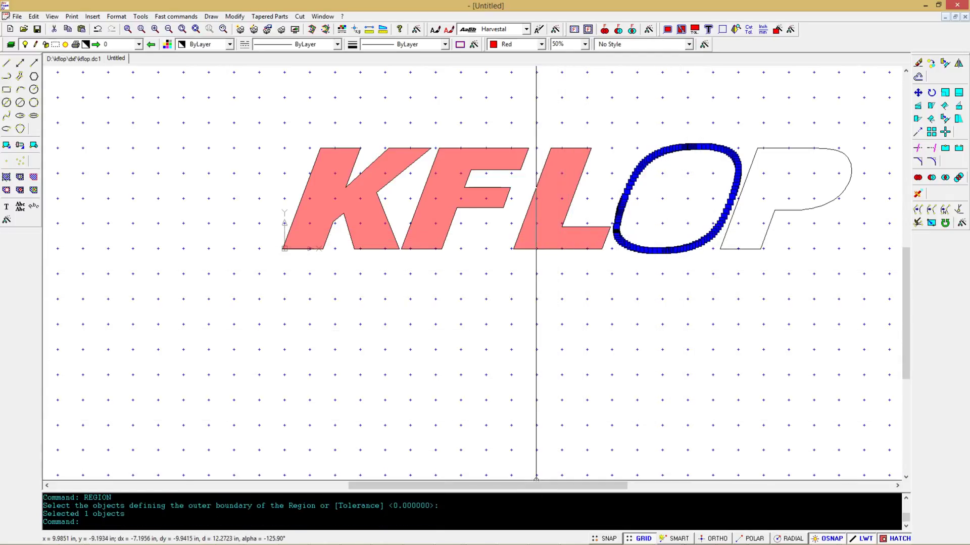
{"action": "key", "text": "Return"}
{"action": "key", "text": "Escape"}
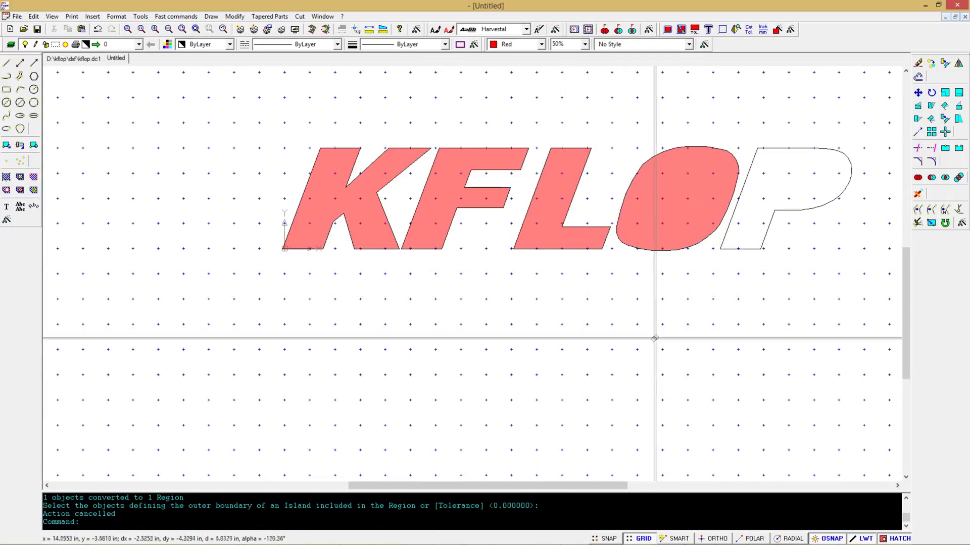
Turn the P outline into a region and delete the leftover object near it.
{"action": "left_click", "coordinate": [33, 178]}
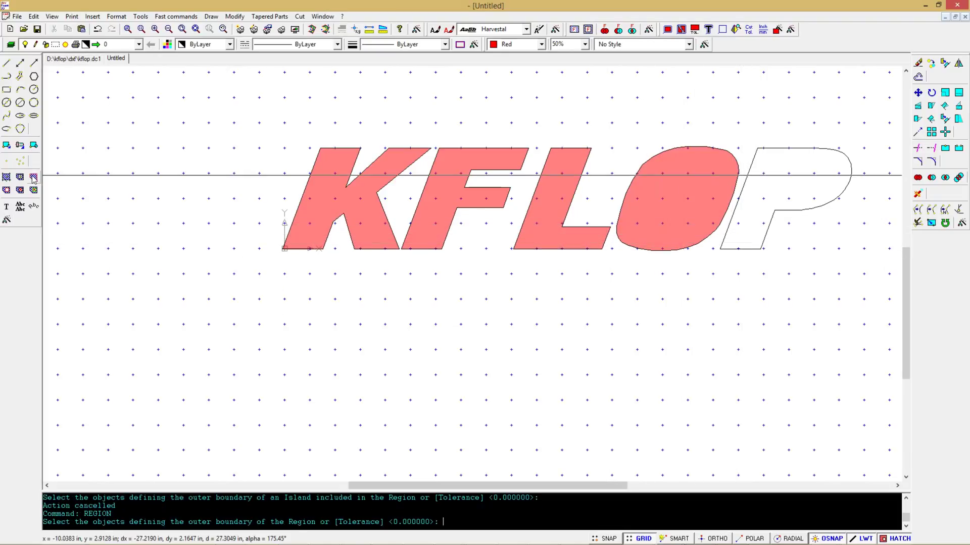
{"action": "left_click", "coordinate": [802, 209]}
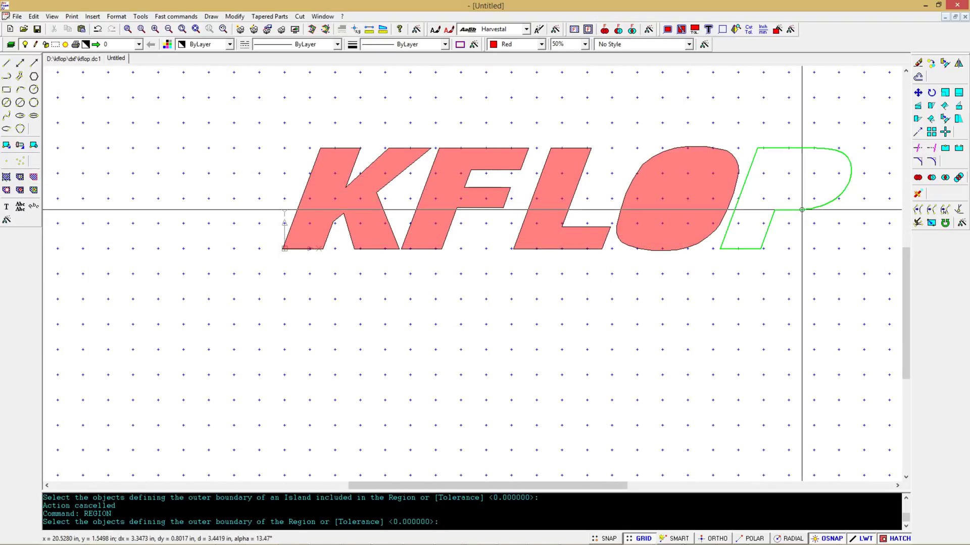
{"action": "key", "text": "Return"}
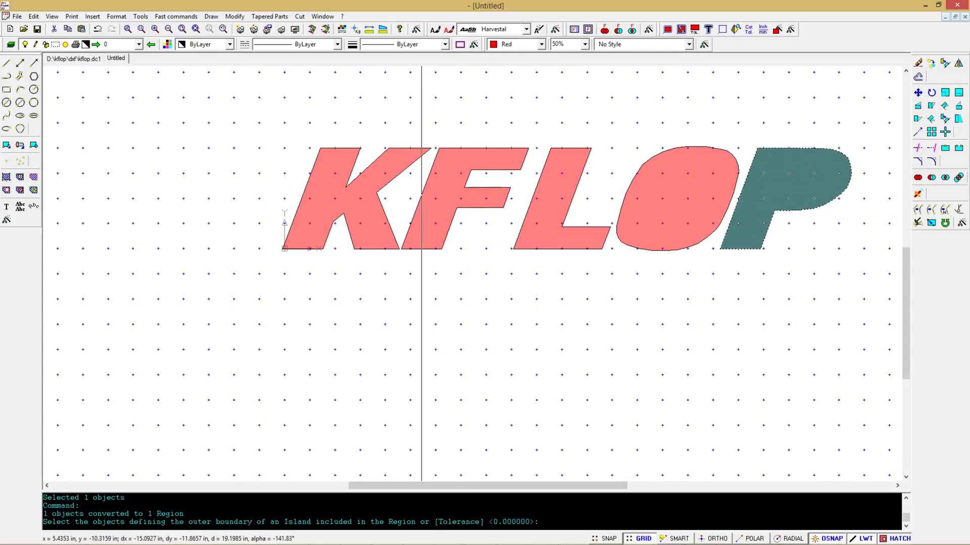
{"action": "key", "text": "Escape"}
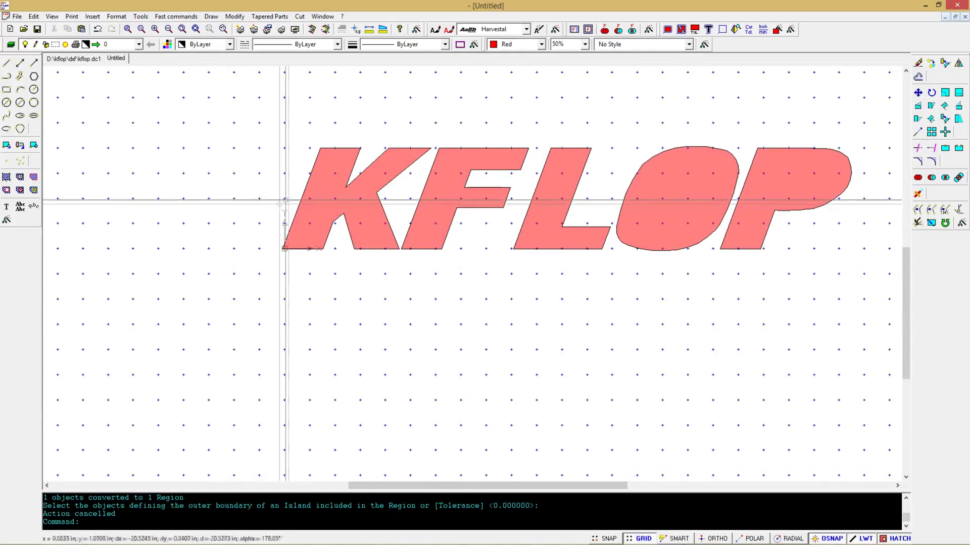
{"action": "left_click", "coordinate": [732, 249]}
{"action": "key", "text": "Delete"}
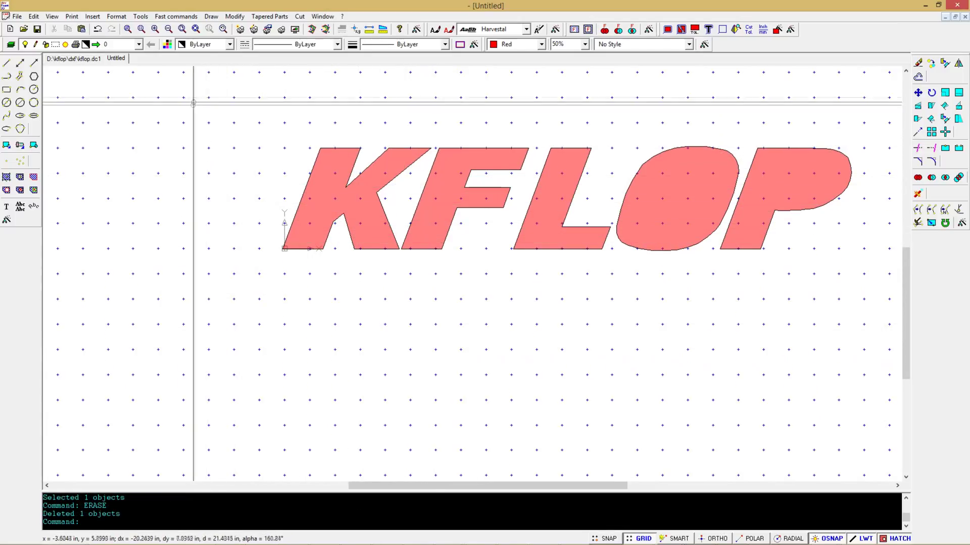
With Grid Snap on, draw a filled rectangular bar under KFLOP as a Smart Region.
{"action": "left_click", "coordinate": [141, 18]}
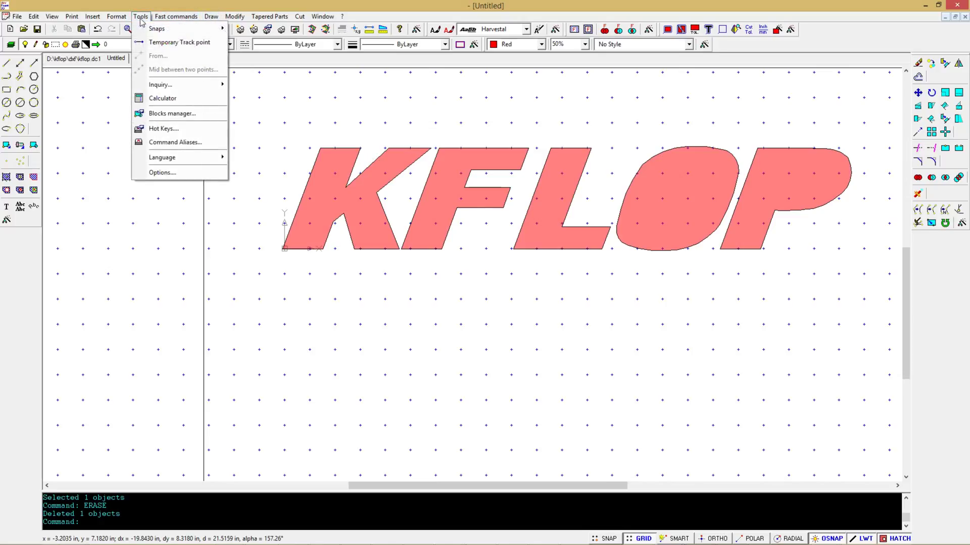
{"action": "mouse_move", "coordinate": [157, 29]}
{"action": "left_click", "coordinate": [255, 68]}
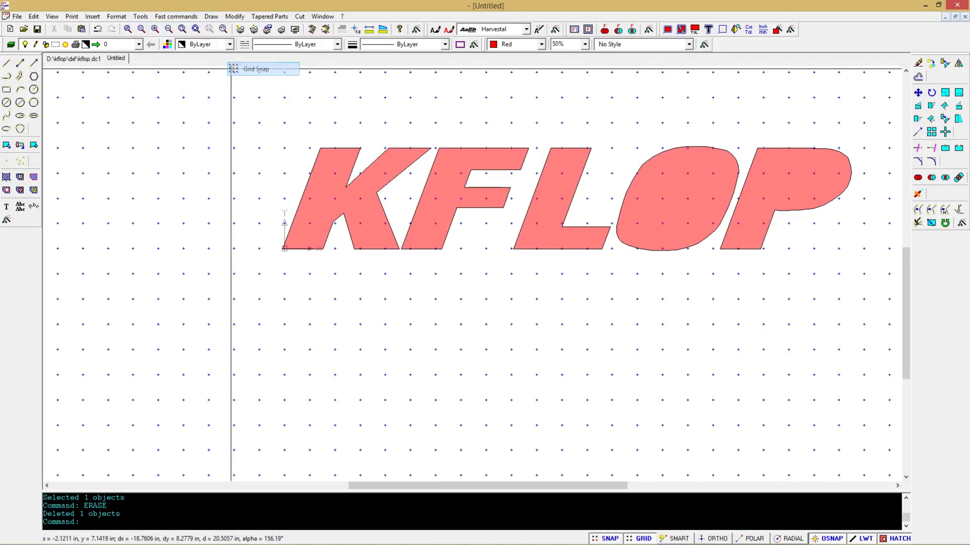
{"action": "left_click", "coordinate": [6, 90]}
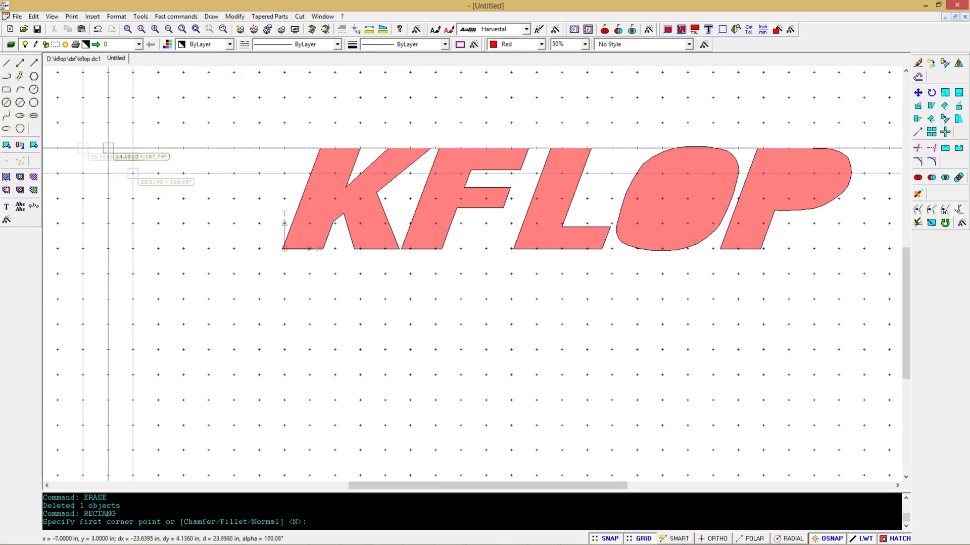
{"action": "left_click", "coordinate": [259, 274]}
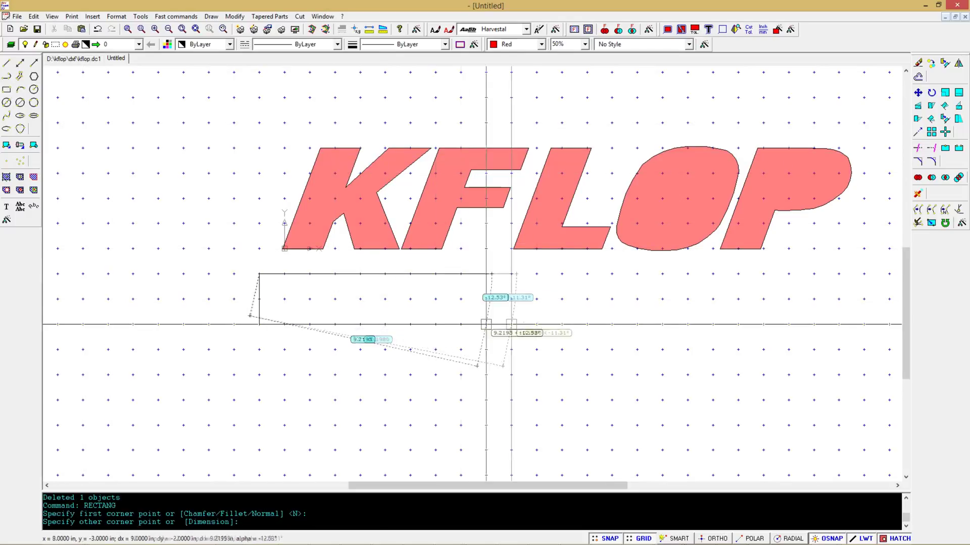
{"action": "left_click", "coordinate": [813, 300]}
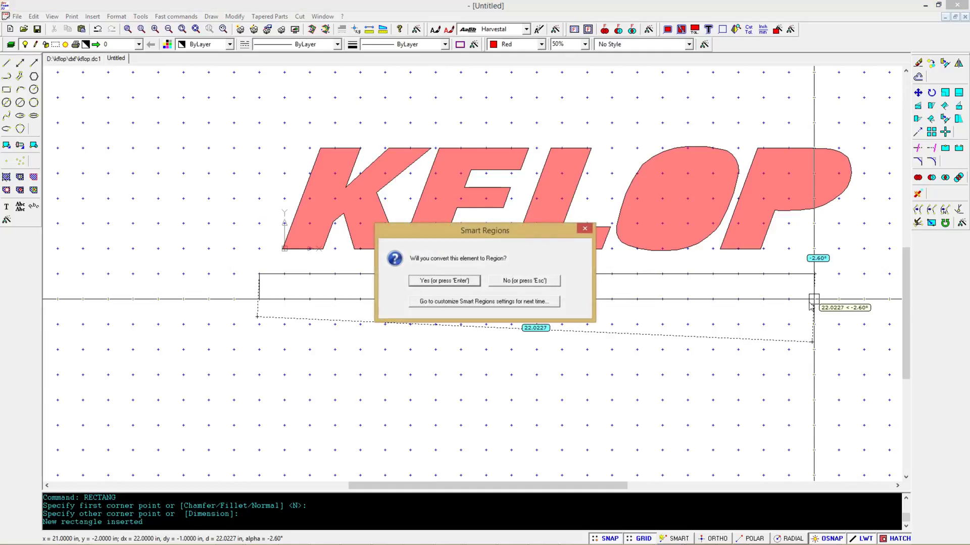
{"action": "left_click", "coordinate": [446, 280]}
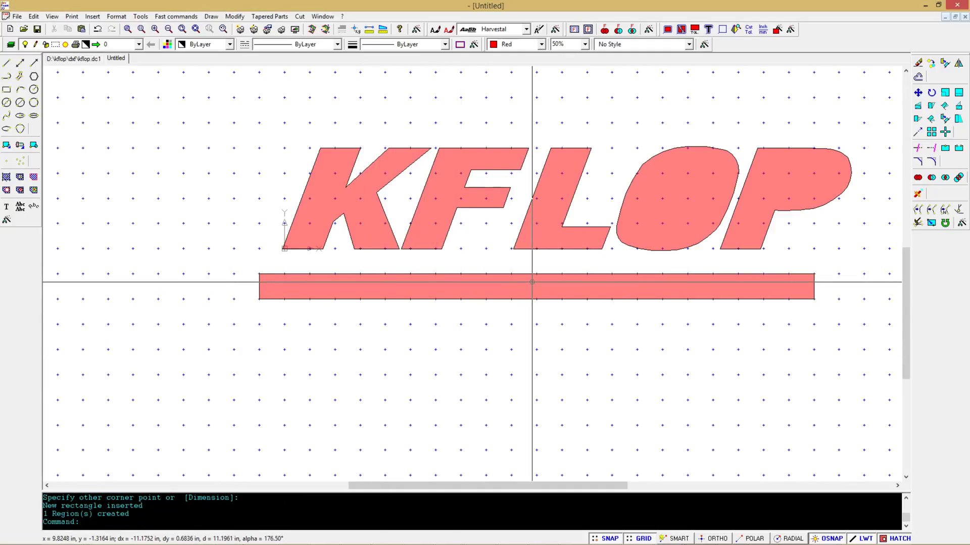
Move the bar up 1 inch from its top midpoint to meet the letters.
{"action": "left_click", "coordinate": [532, 287]}
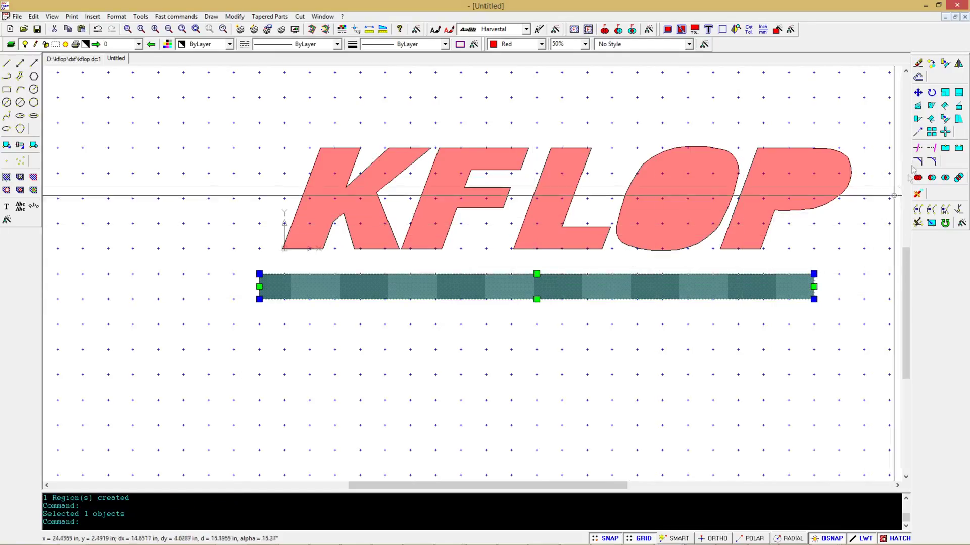
{"action": "left_click", "coordinate": [918, 93]}
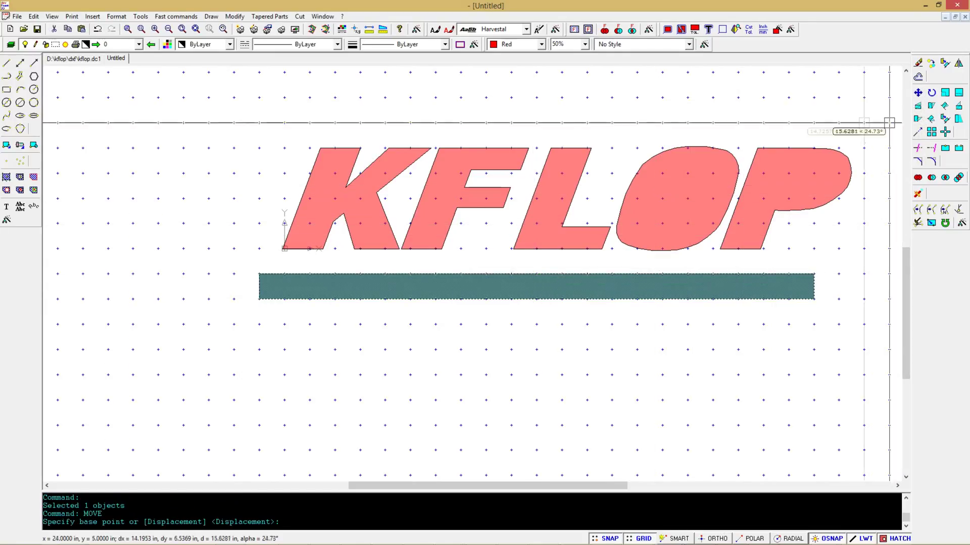
{"action": "left_click", "coordinate": [536, 273]}
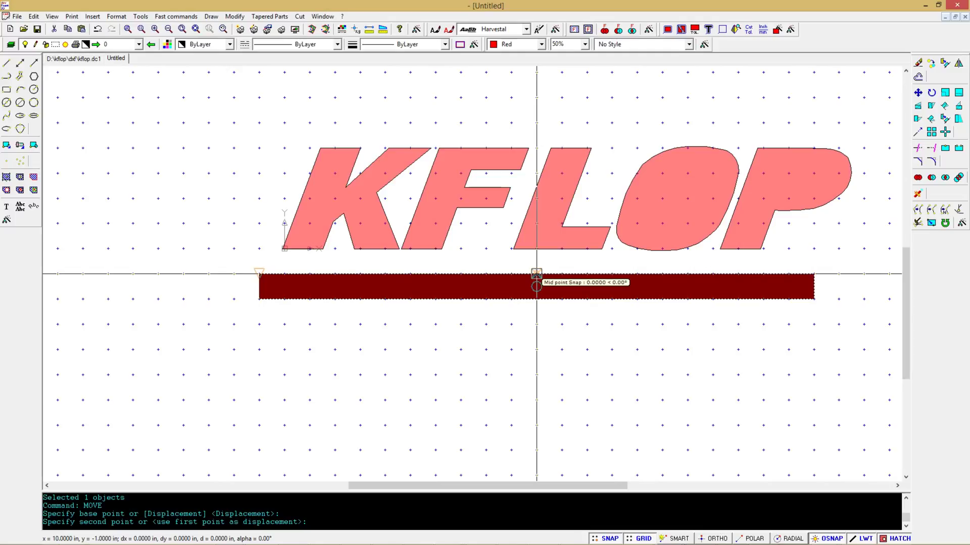
{"action": "scroll", "coordinate": [537, 286], "scroll_direction": "up", "scroll_amount": 5}
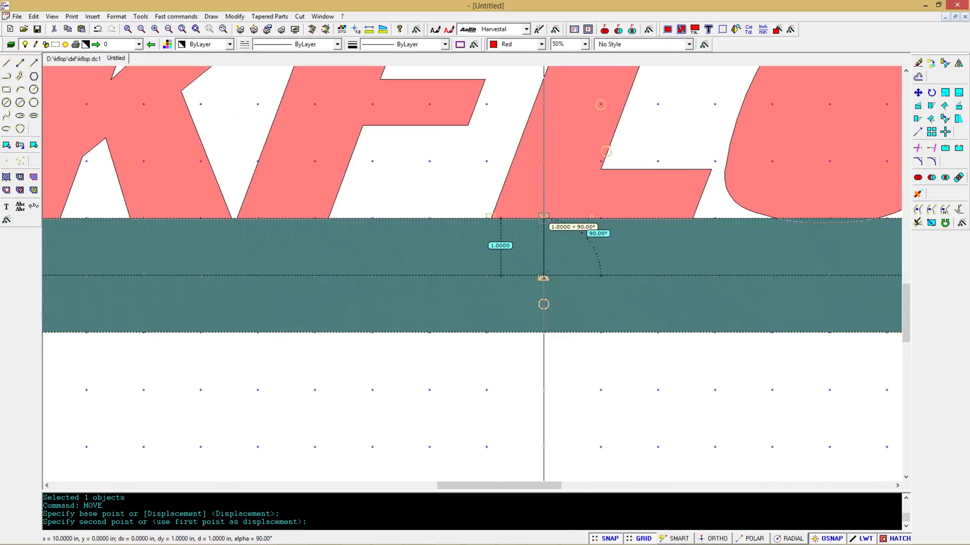
{"action": "left_click", "coordinate": [543, 217]}
{"action": "key", "text": "Escape"}
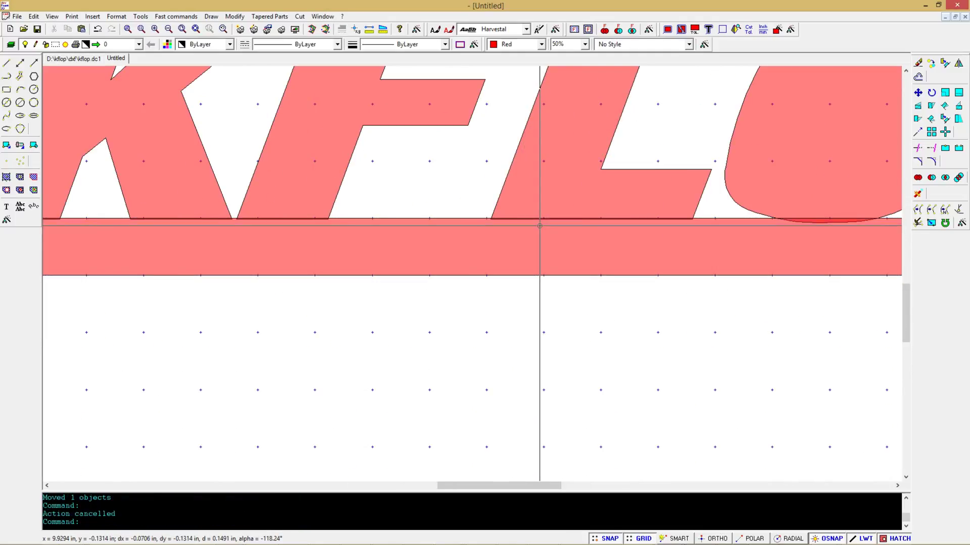
{"action": "scroll", "coordinate": [528, 319], "scroll_direction": "down", "scroll_amount": 4}
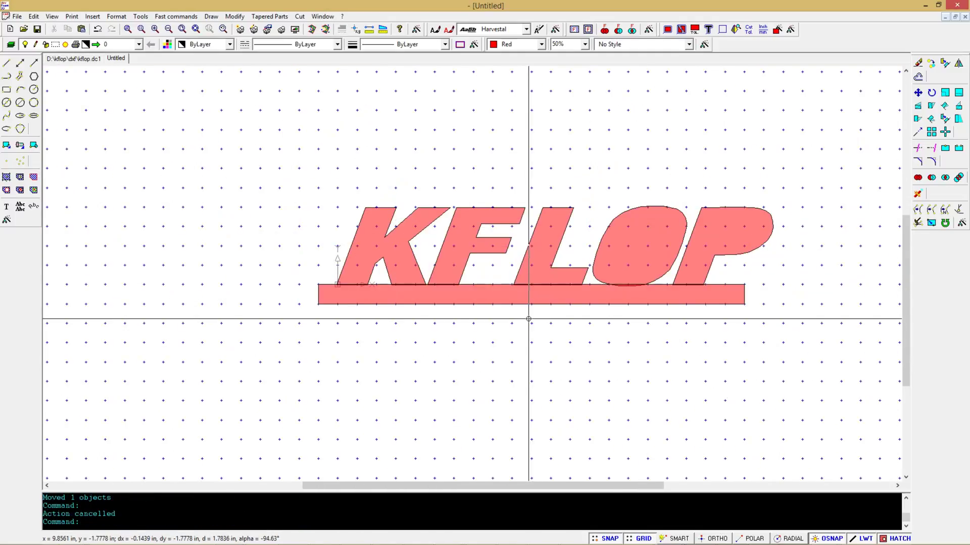
Union P, O, L, F, K and the bar into one region, then select it.
{"action": "left_click", "coordinate": [918, 179]}
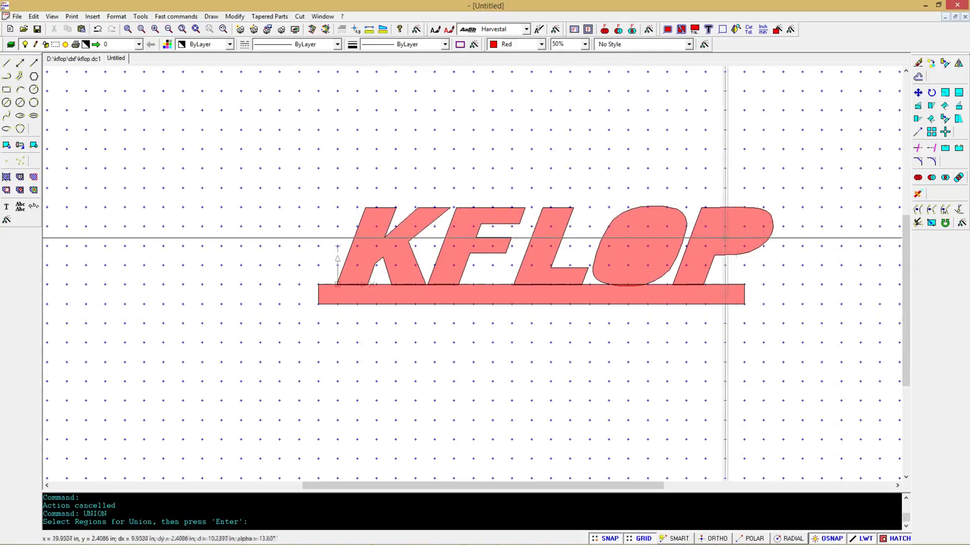
{"action": "left_click", "coordinate": [701, 237]}
{"action": "left_click", "coordinate": [656, 237]}
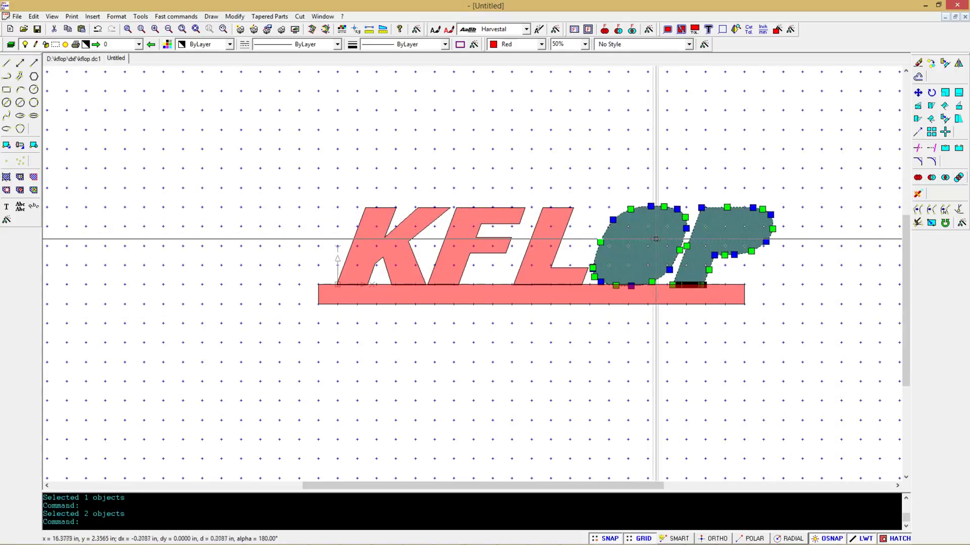
{"action": "left_click", "coordinate": [540, 239]}
{"action": "left_click", "coordinate": [447, 238]}
{"action": "left_click", "coordinate": [387, 237]}
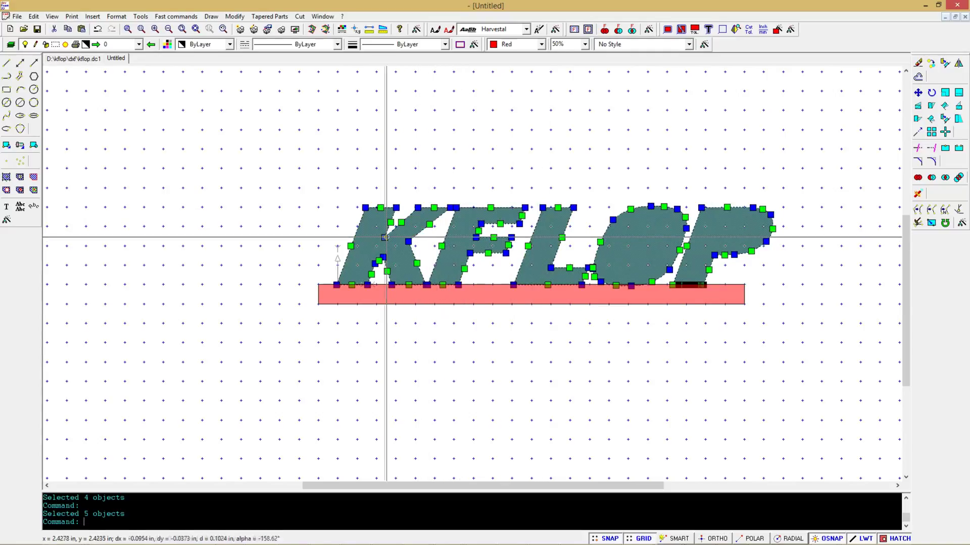
{"action": "left_click", "coordinate": [410, 295]}
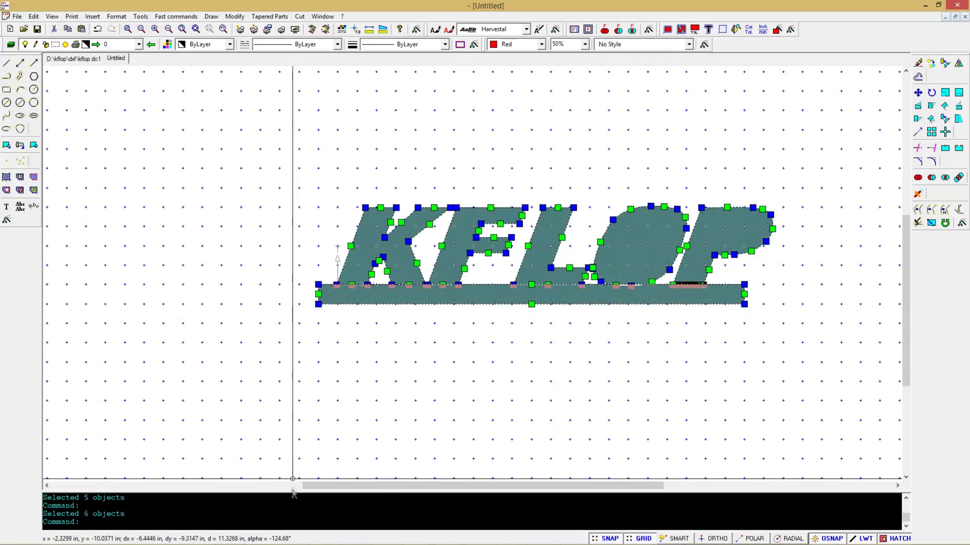
{"action": "key", "text": "Return"}
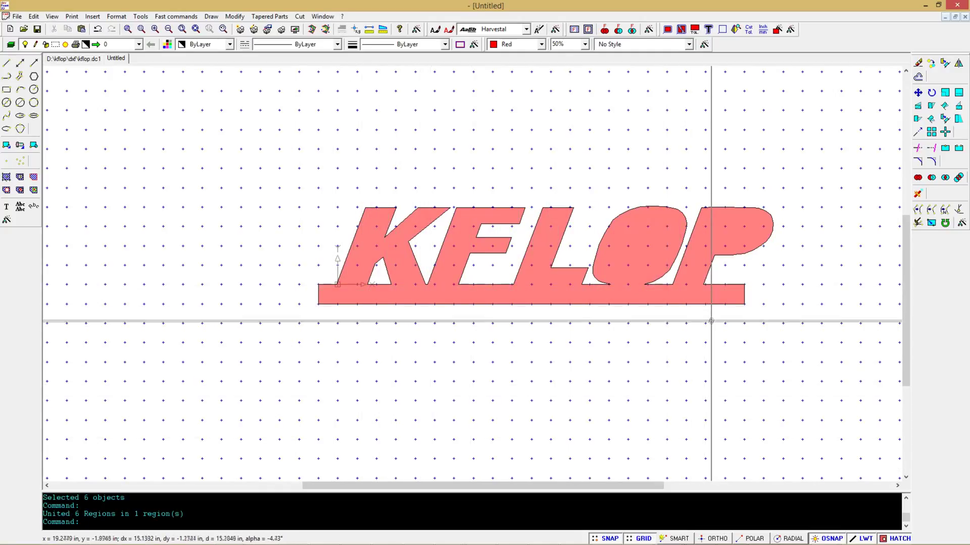
{"action": "left_click", "coordinate": [643, 254]}
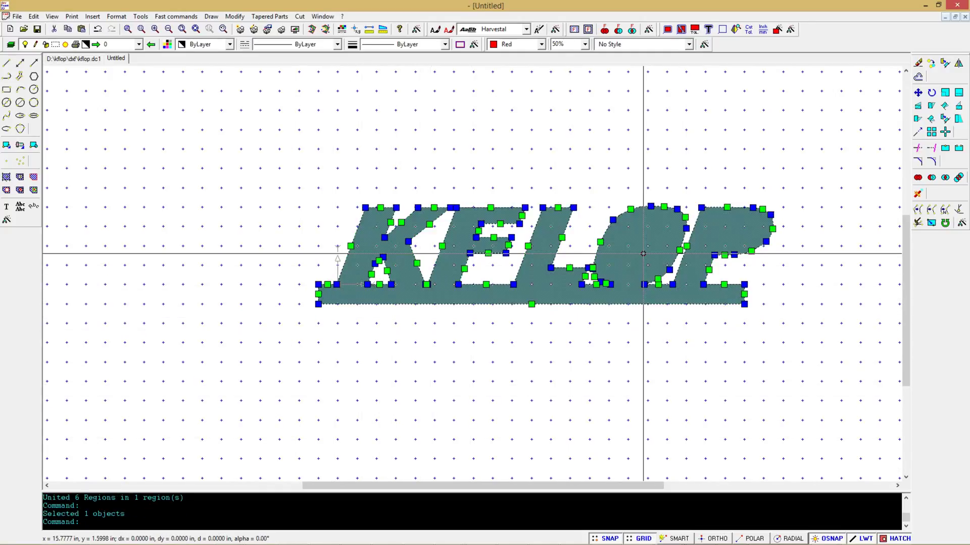
{"action": "key", "text": "Escape"}
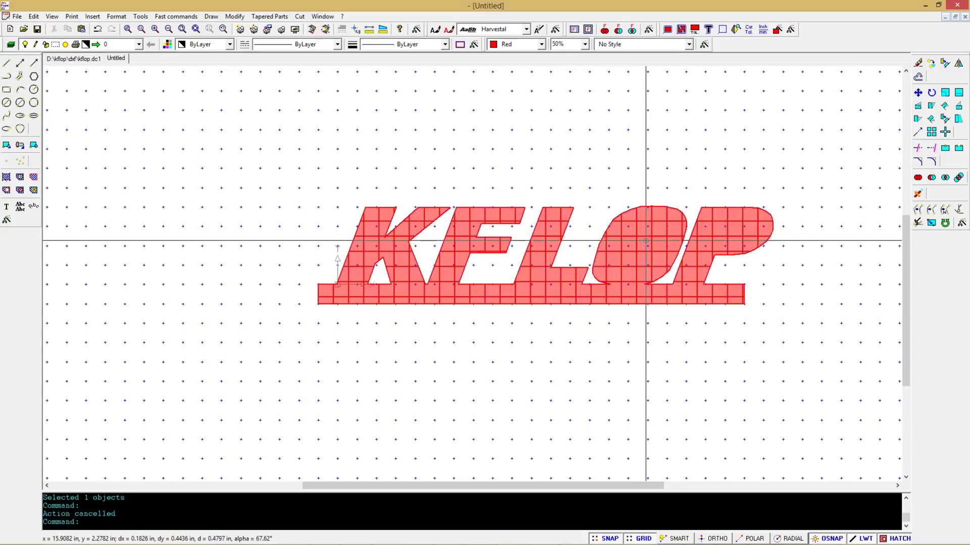
{"action": "left_click", "coordinate": [645, 213]}
Generate the KFLOP cut path with kerf 0.373 in, then close the Simple cut window.
{"action": "left_click", "coordinate": [667, 29]}
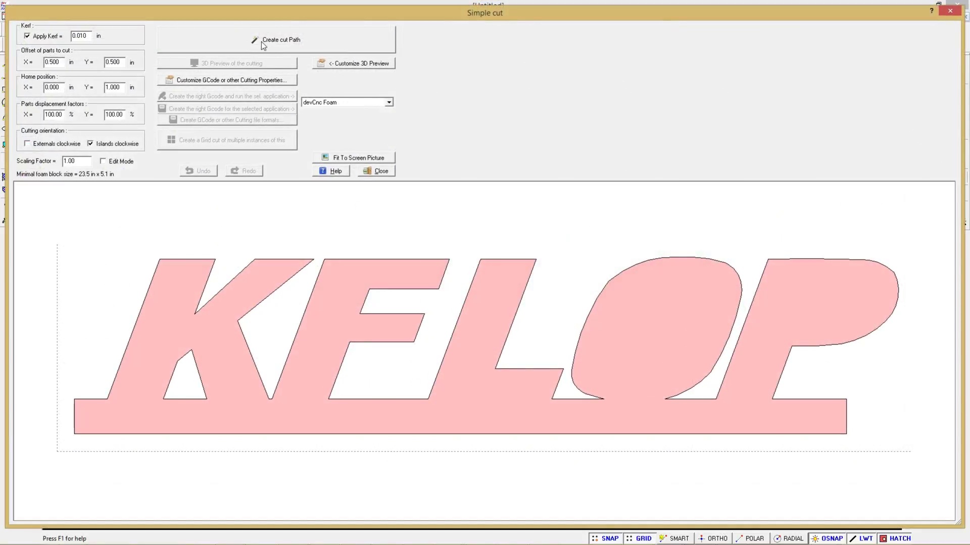
{"action": "left_click", "coordinate": [266, 42]}
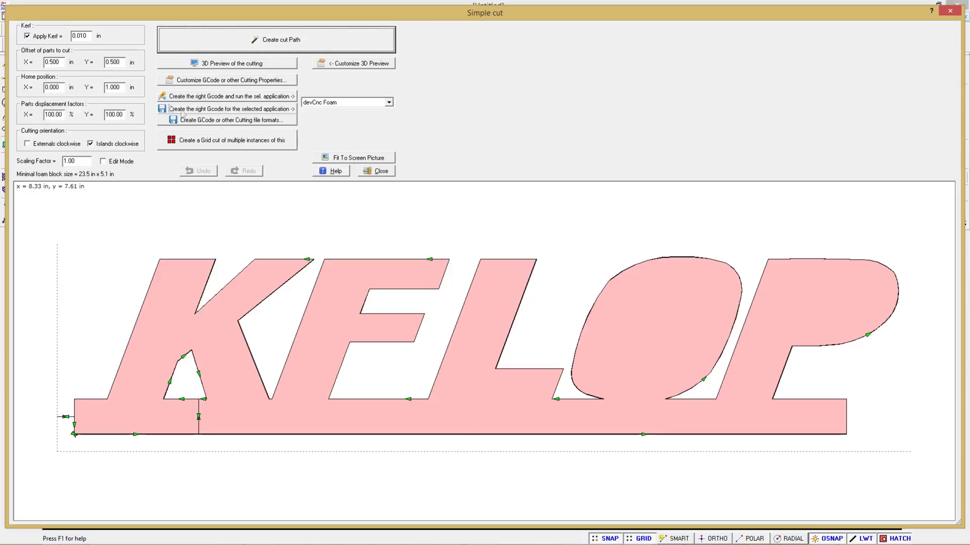
{"action": "left_click", "coordinate": [88, 36]}
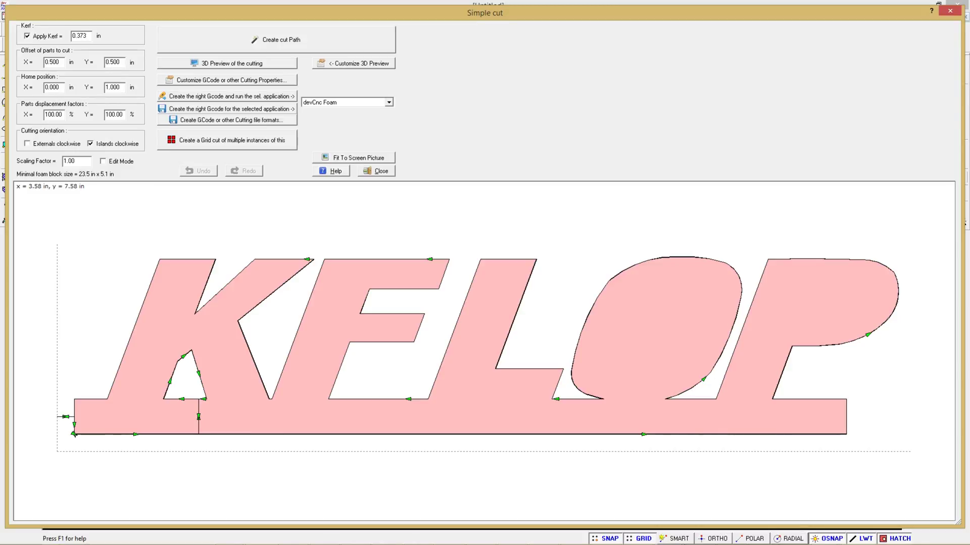
{"action": "left_click", "coordinate": [277, 49]}
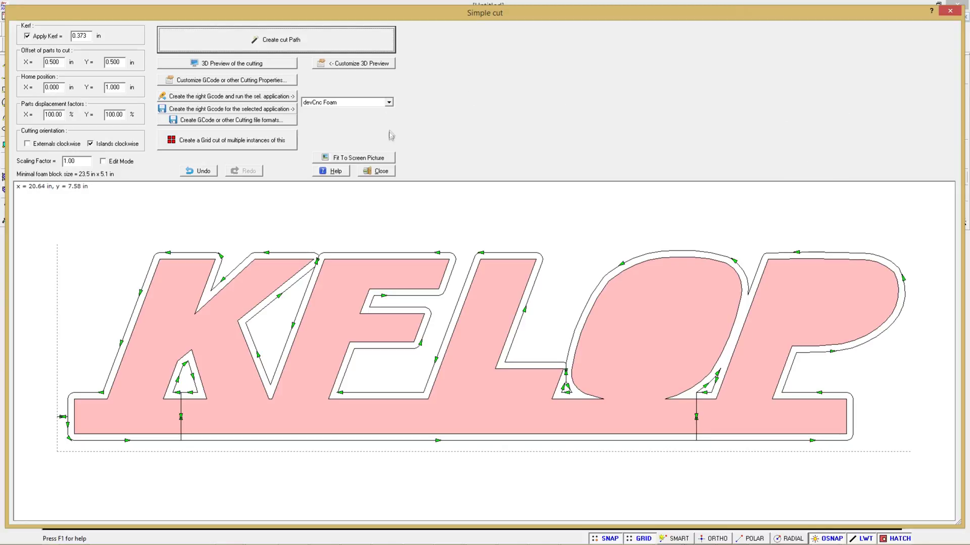
{"action": "left_click", "coordinate": [381, 171]}
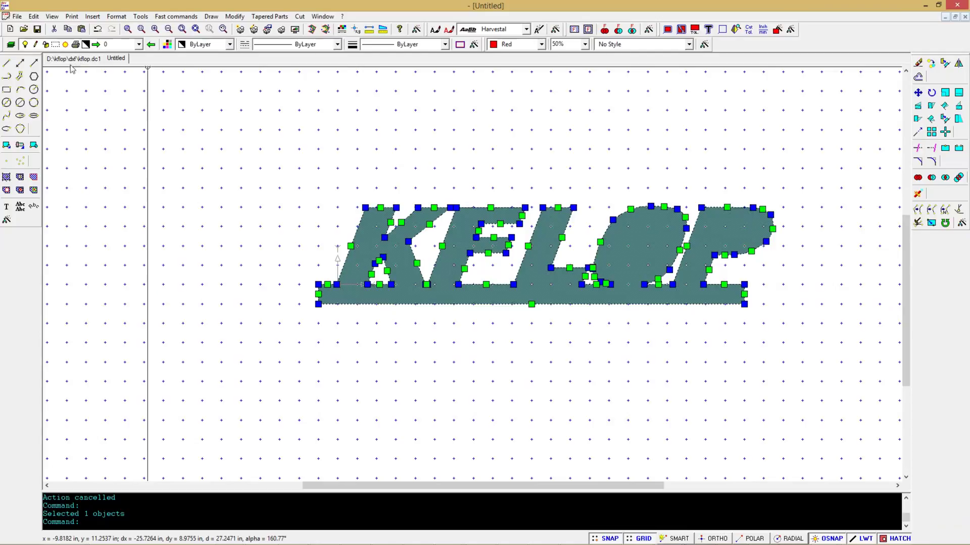
In kflop.dc1, select the KFLOP shape and create its simple cut path.
{"action": "left_click", "coordinate": [64, 60]}
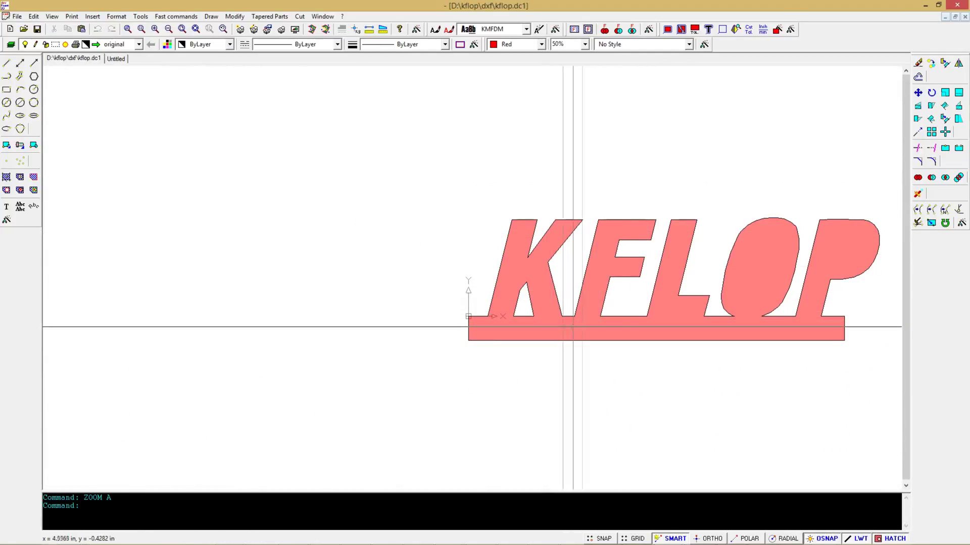
{"action": "left_click", "coordinate": [757, 322]}
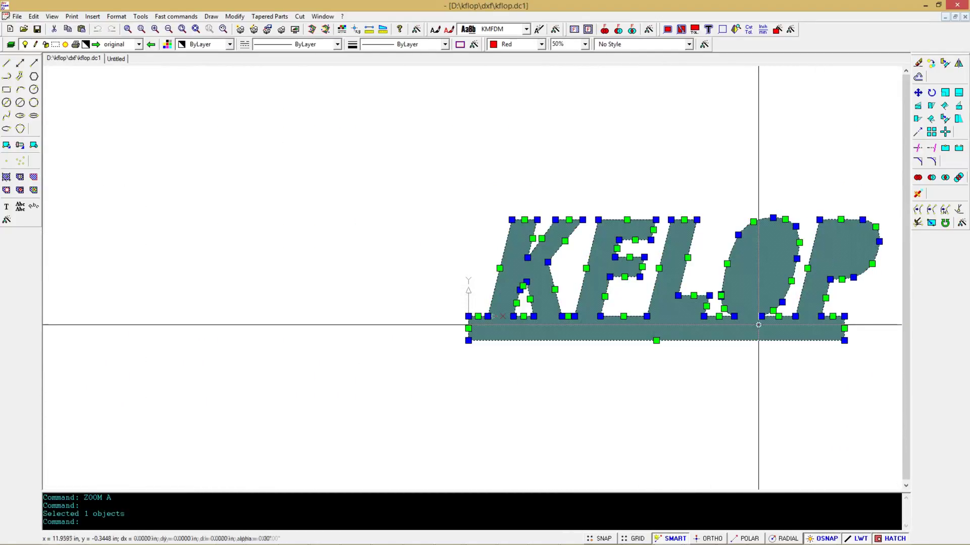
{"action": "left_click", "coordinate": [668, 30]}
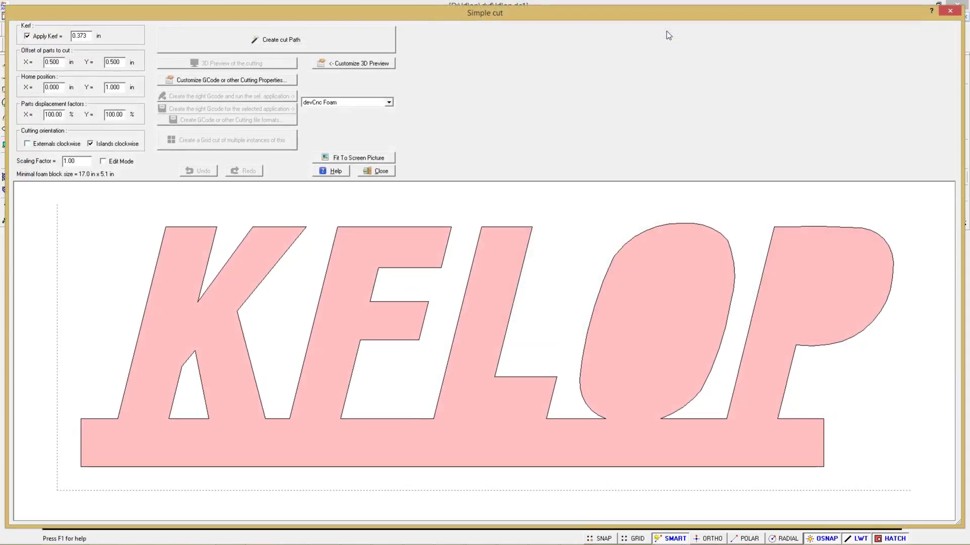
{"action": "left_click", "coordinate": [306, 41]}
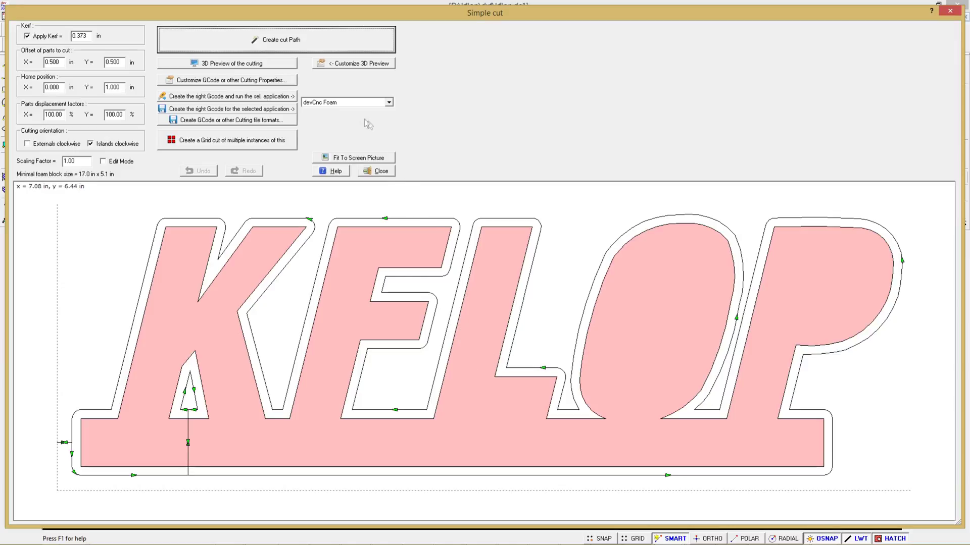
Look at the export formats without exporting, then go to G-code customization.
{"action": "left_click", "coordinate": [223, 123]}
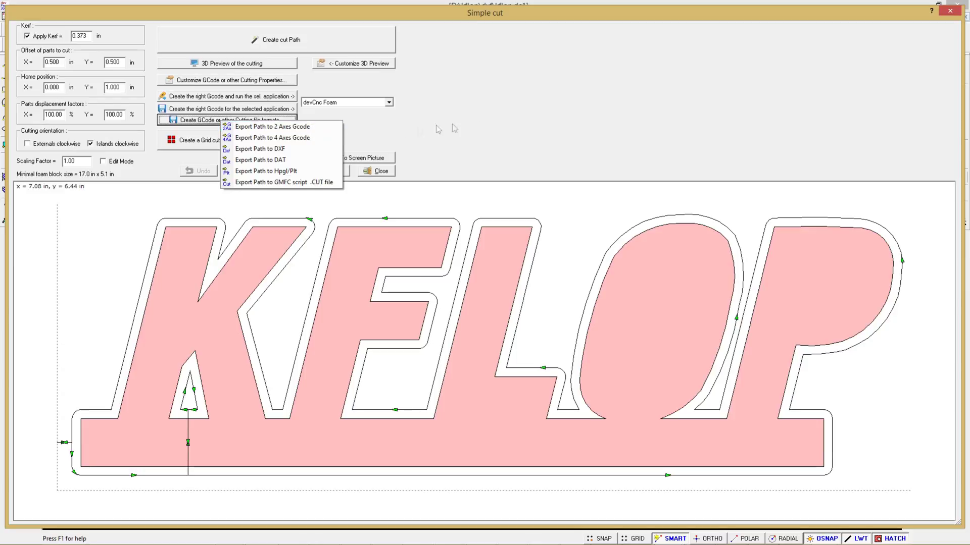
{"action": "left_click", "coordinate": [488, 128]}
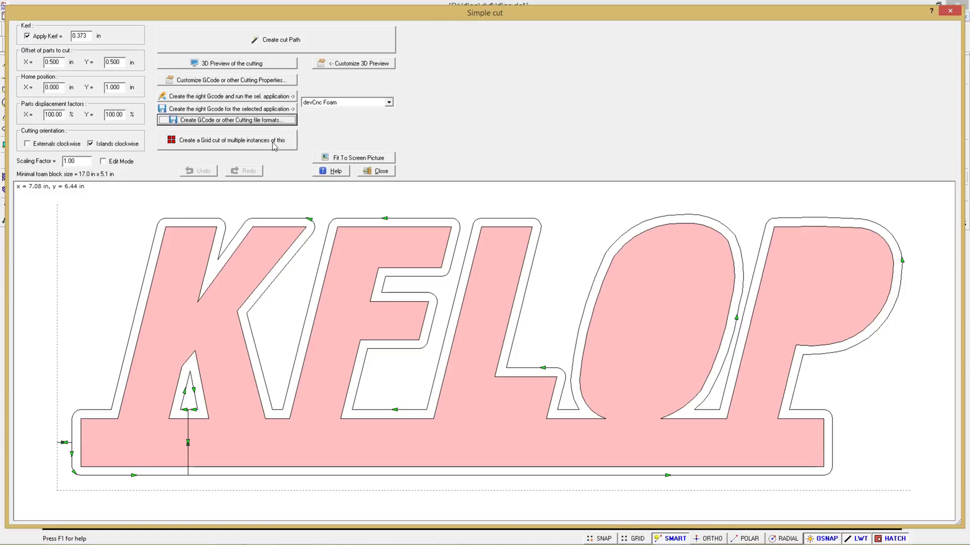
{"action": "left_click", "coordinate": [251, 86]}
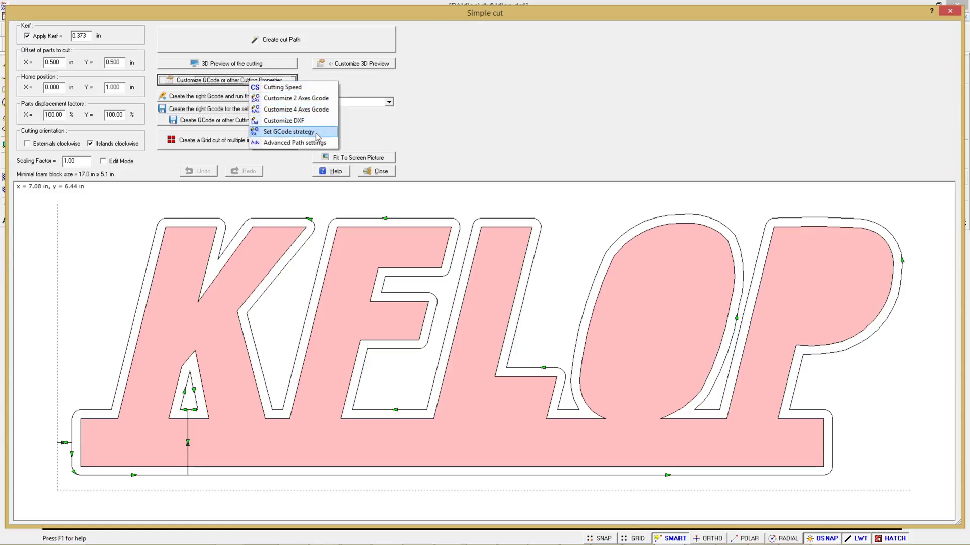
{"action": "left_click", "coordinate": [317, 132]}
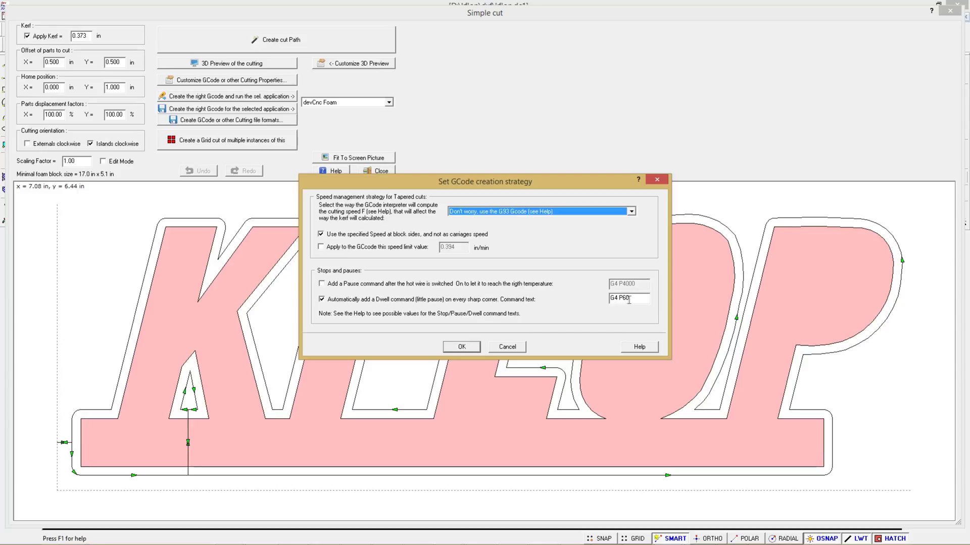
{"action": "left_click_drag", "start_coordinate": [633, 300], "coordinate": [616, 301]}
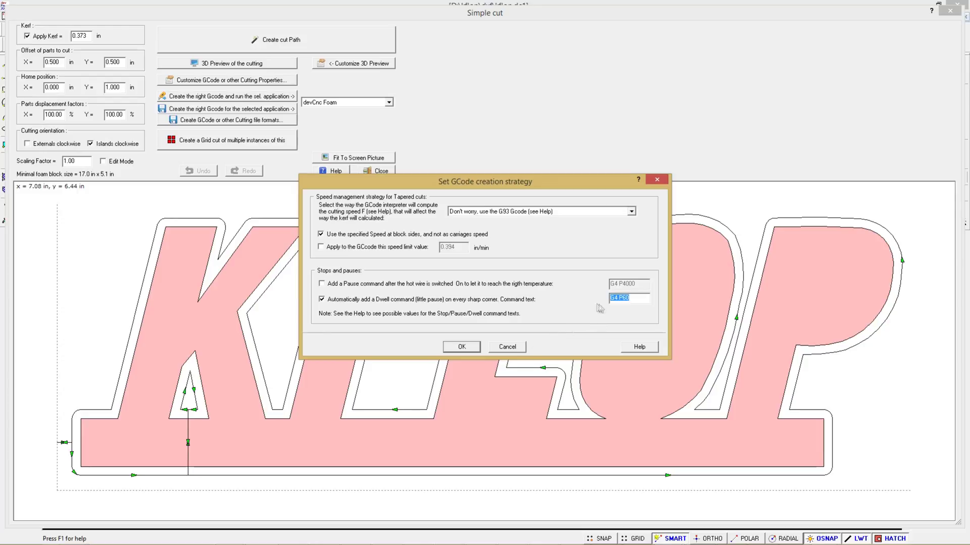
{"action": "left_click", "coordinate": [515, 350]}
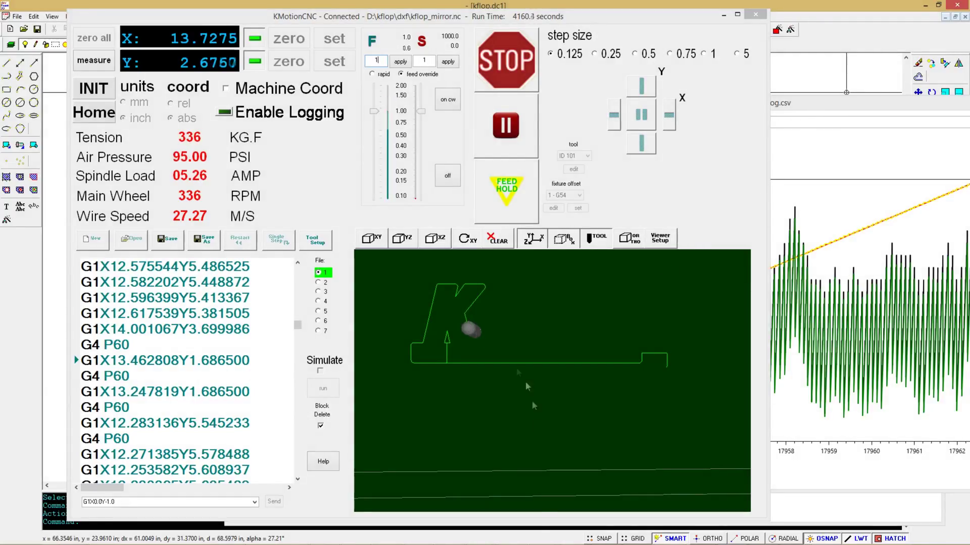
Clear the X Axis position error plot.
{"action": "mouse_move", "coordinate": [573, 536]}
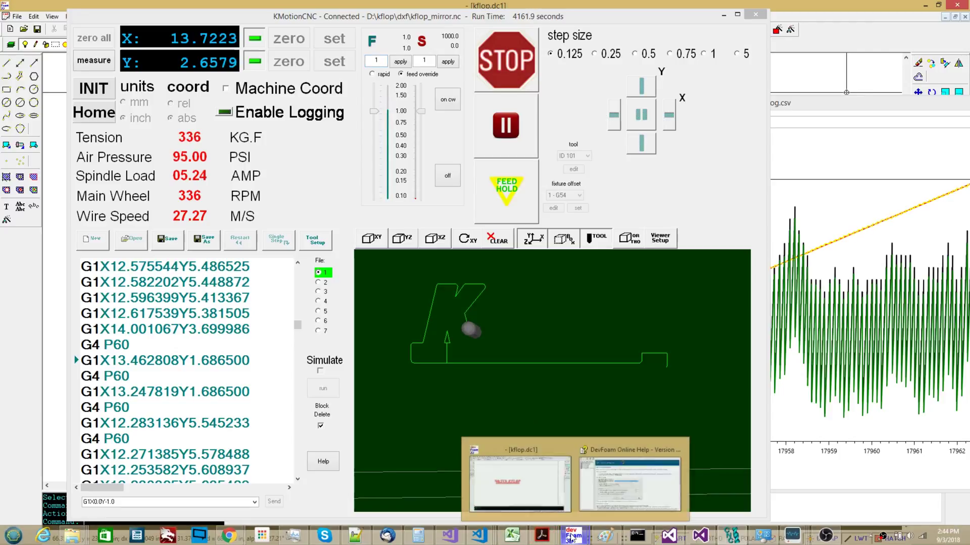
{"action": "left_click", "coordinate": [529, 496]}
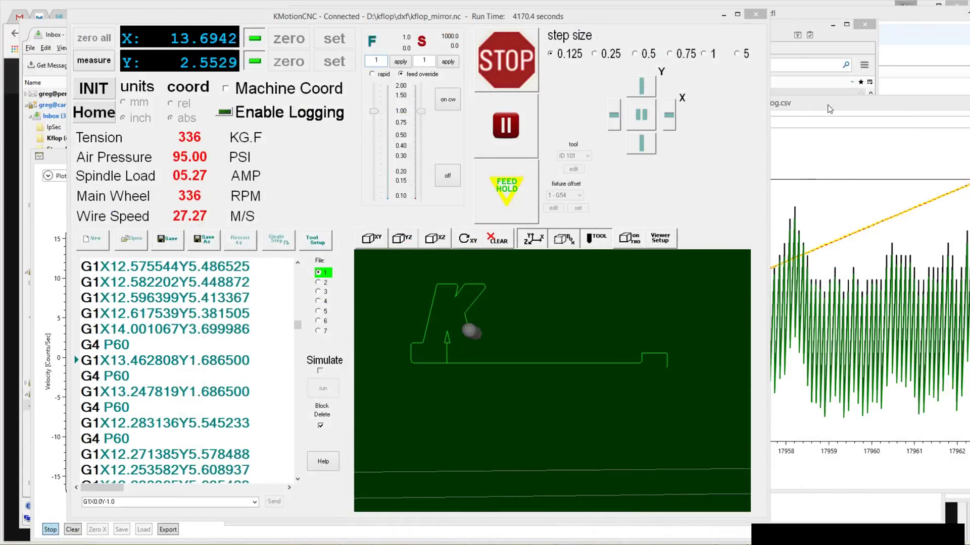
{"action": "left_click", "coordinate": [821, 121]}
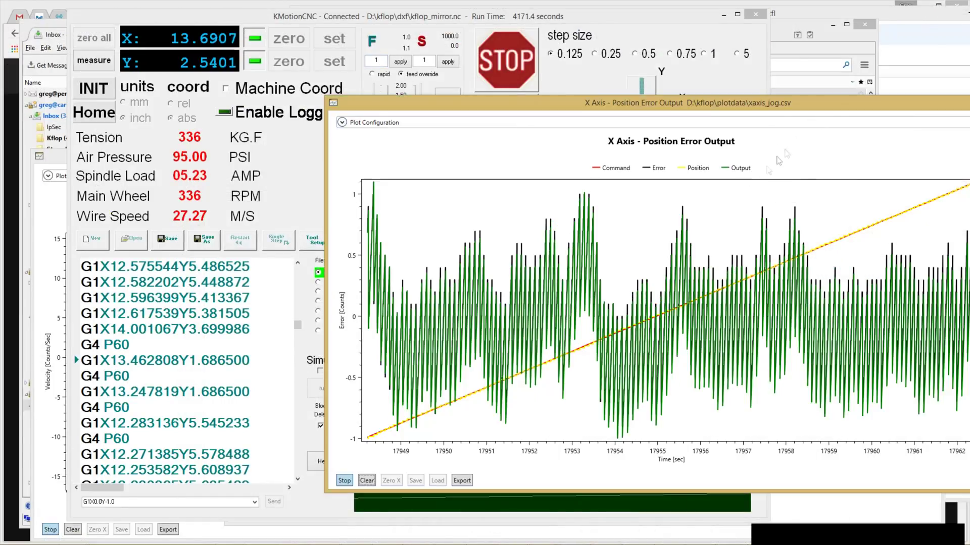
{"action": "left_click", "coordinate": [367, 481]}
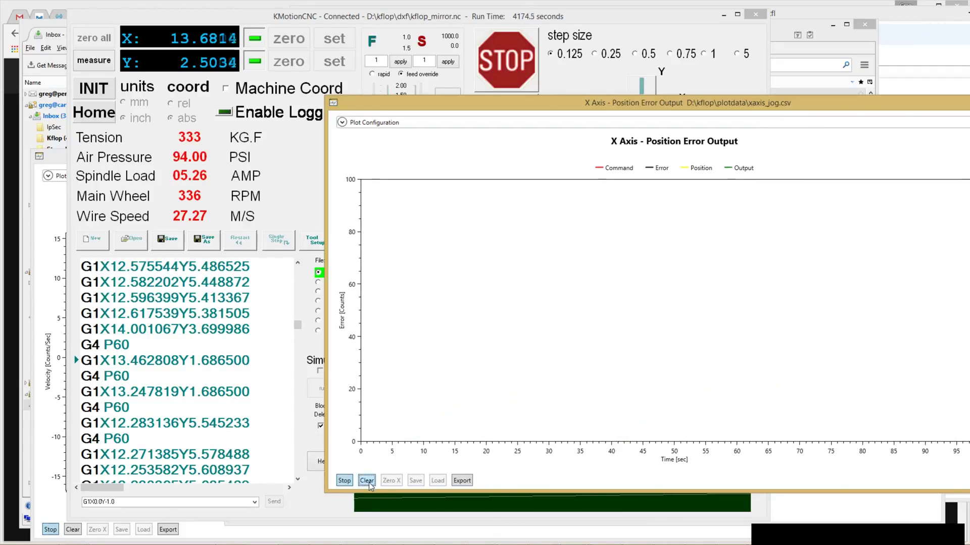
Toggle Enable Logging on the Y Axis position error plot.
{"action": "key", "text": "alt+Tab"}
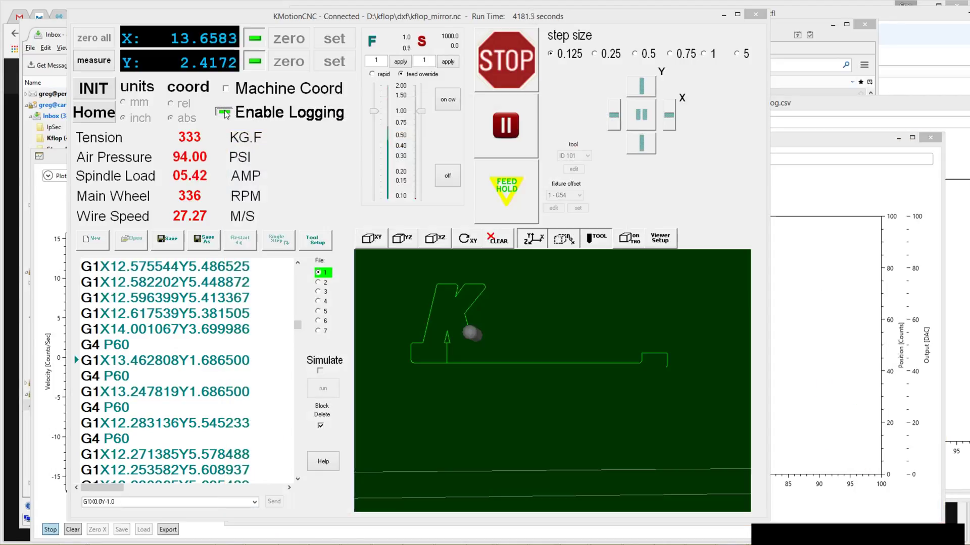
{"action": "left_click", "coordinate": [286, 128]}
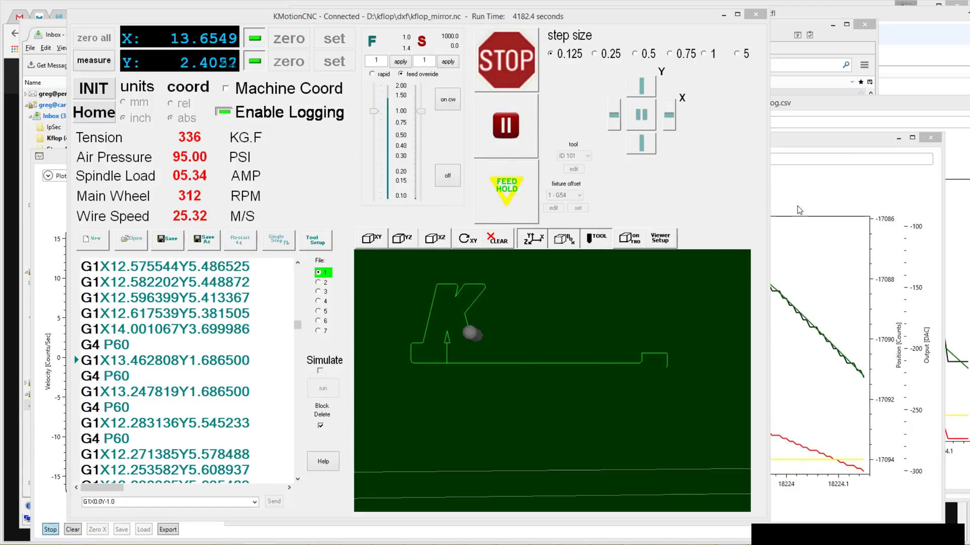
{"action": "key", "text": "alt+Tab"}
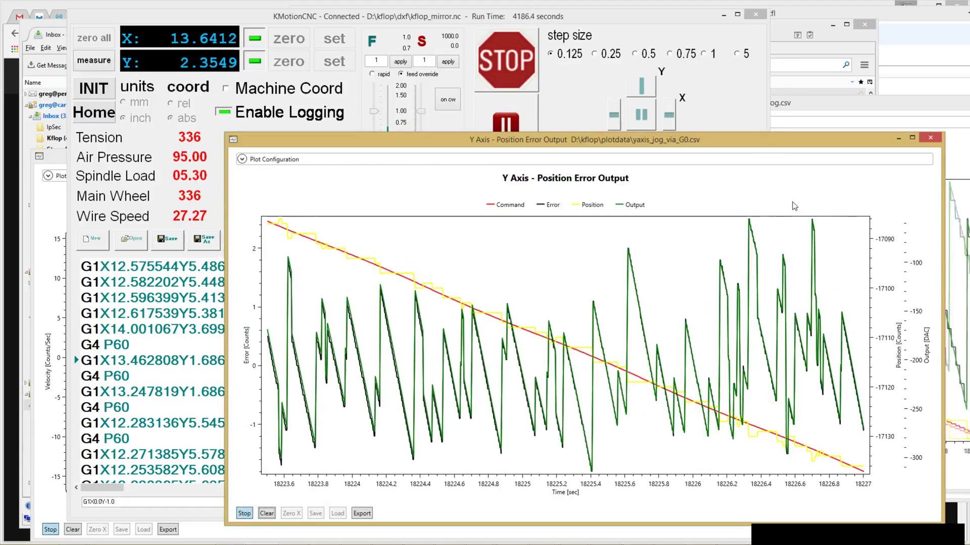
{"action": "left_click", "coordinate": [231, 115]}
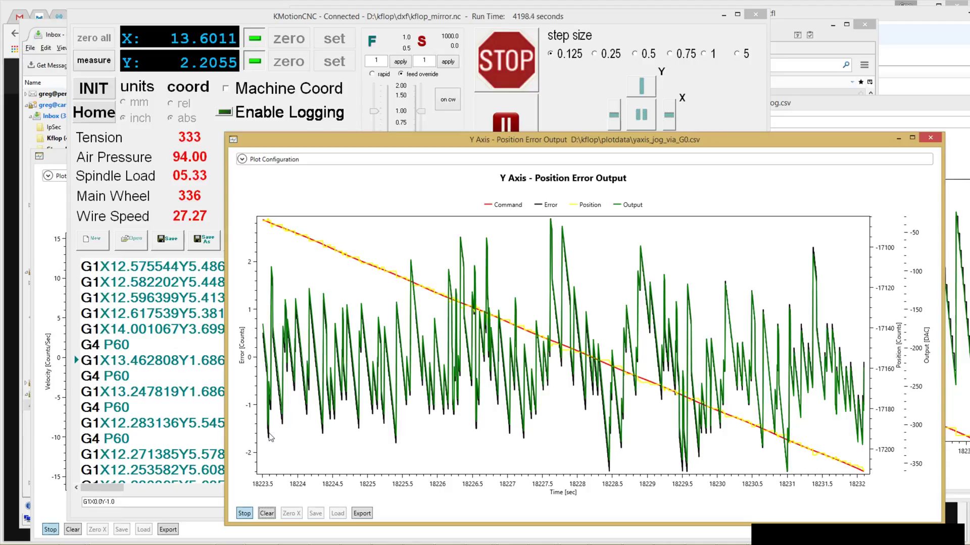
{"action": "mouse_move", "coordinate": [270, 438]}
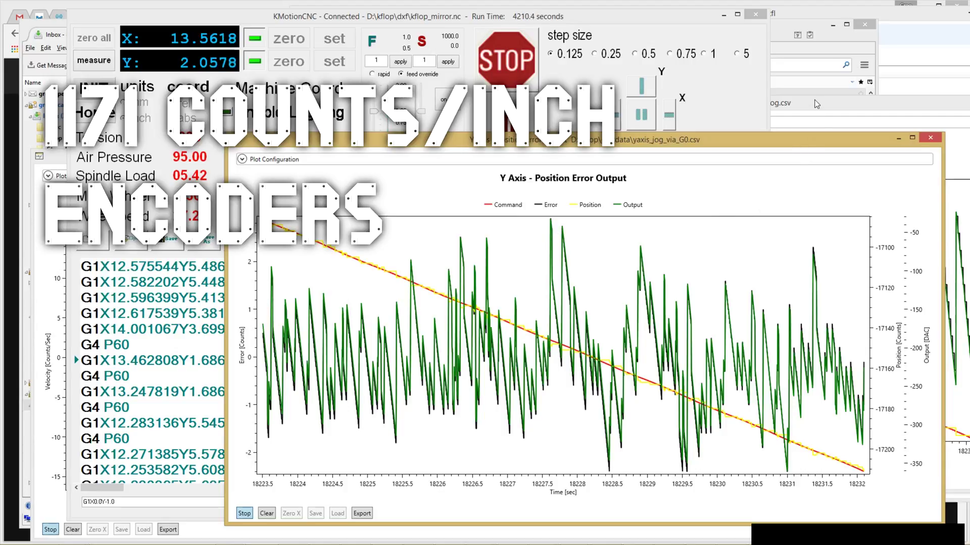
{"action": "left_click", "coordinate": [817, 123]}
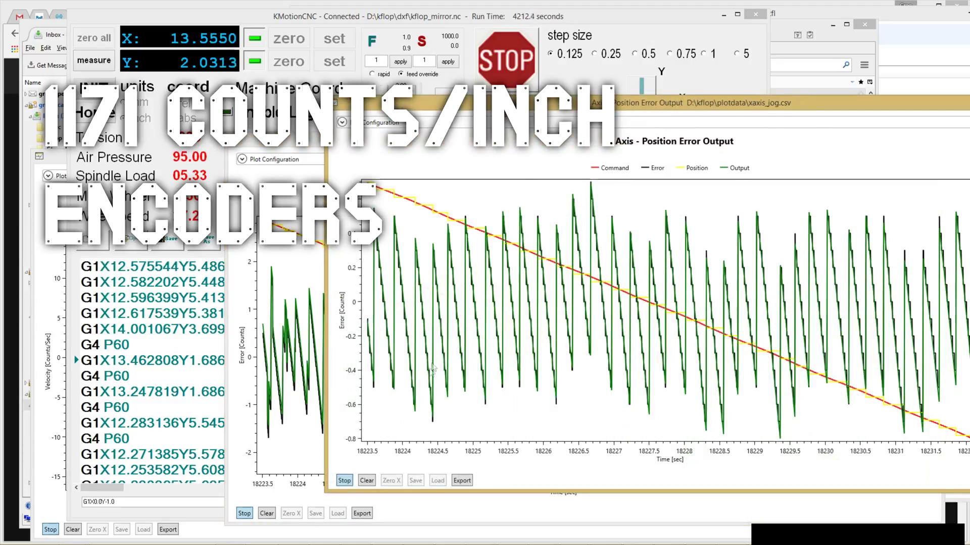
{"action": "mouse_move", "coordinate": [435, 425]}
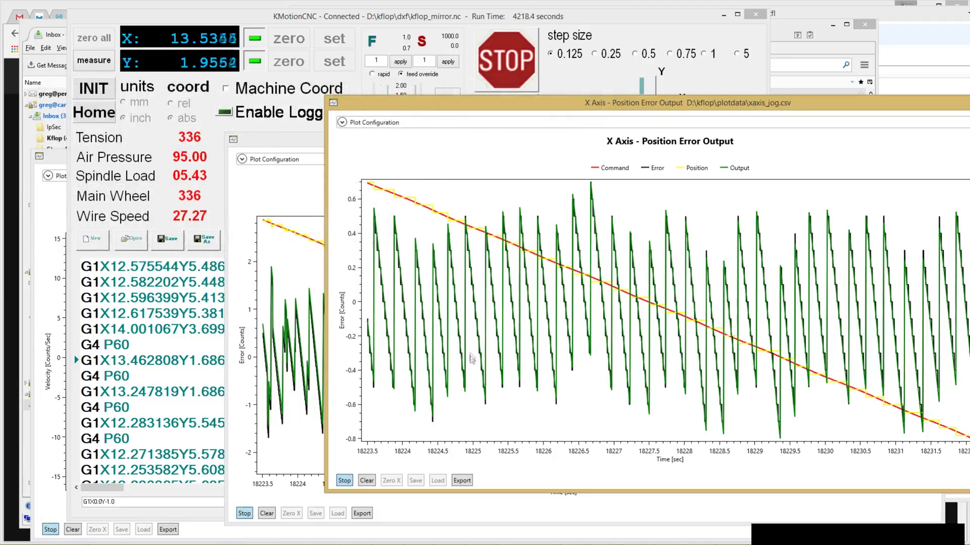
{"action": "left_click", "coordinate": [334, 17]}
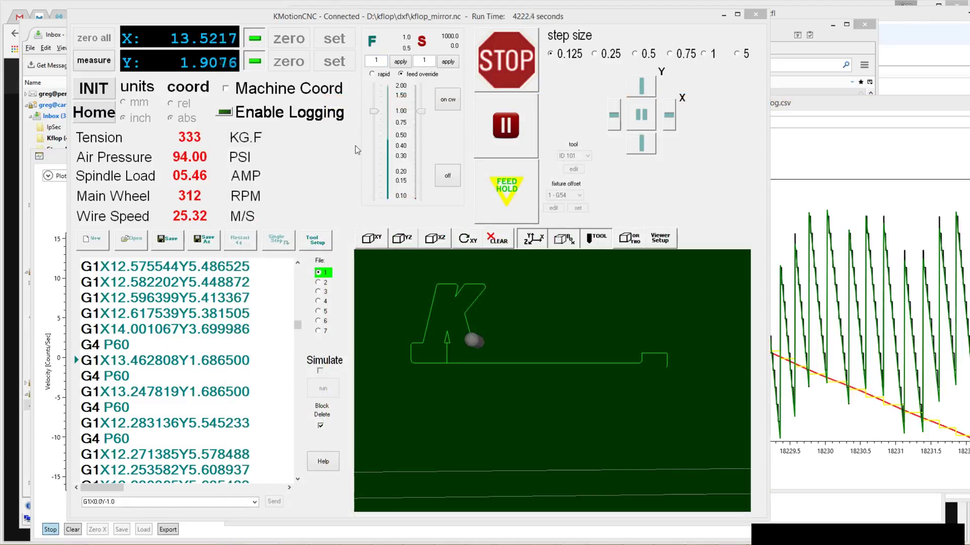